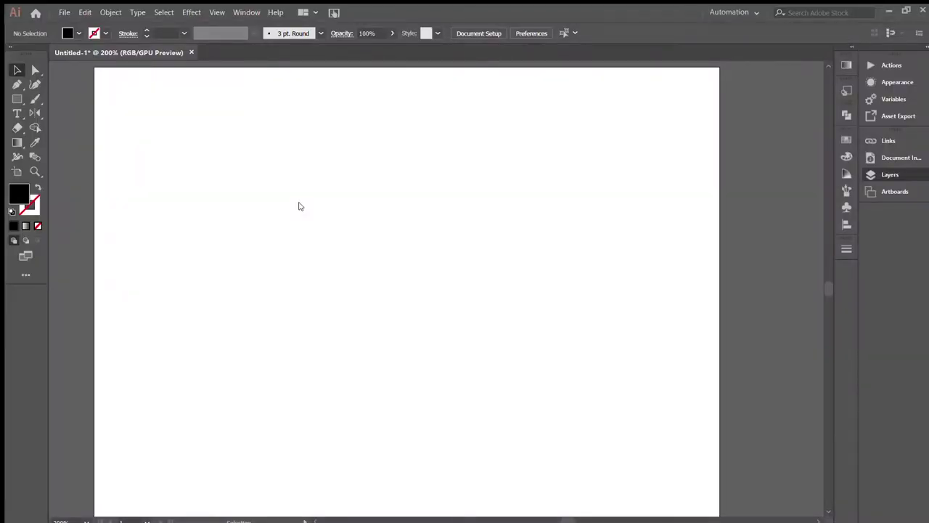
Type the three-line title COFFEE SHOP, MINIMALIST, STOP WATCH and drag it toward the top-left.
key("t")
left_click(371, 240)
type("COFFEE ")
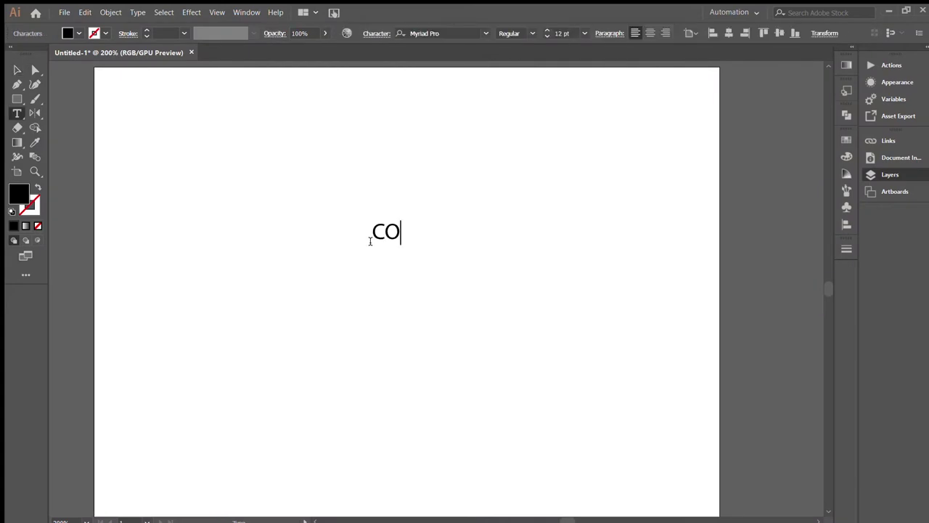
type("SHOP")
key("Return")
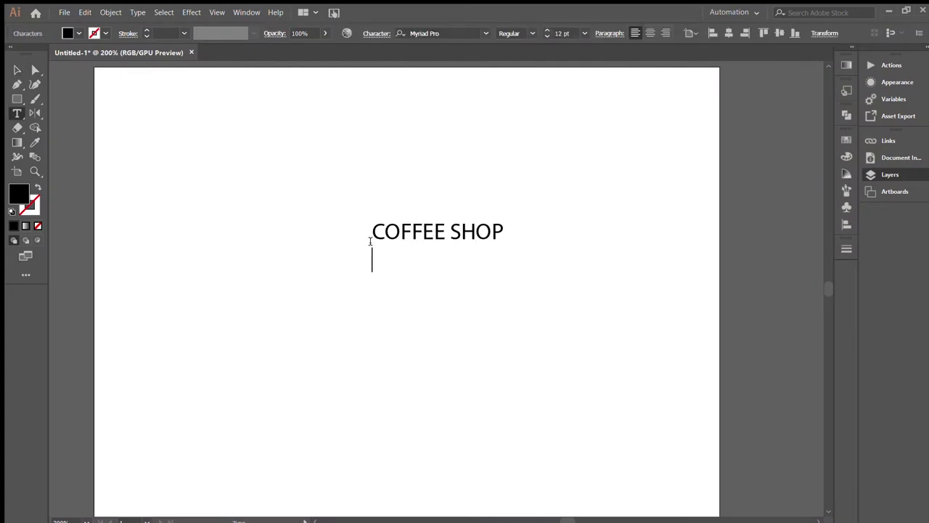
type("MINIMALIST ")
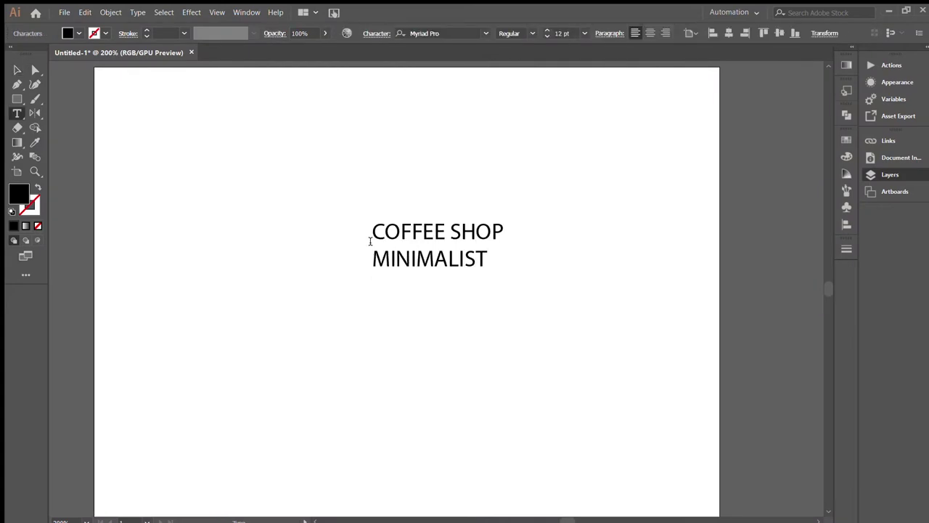
type("STOP WATCH")
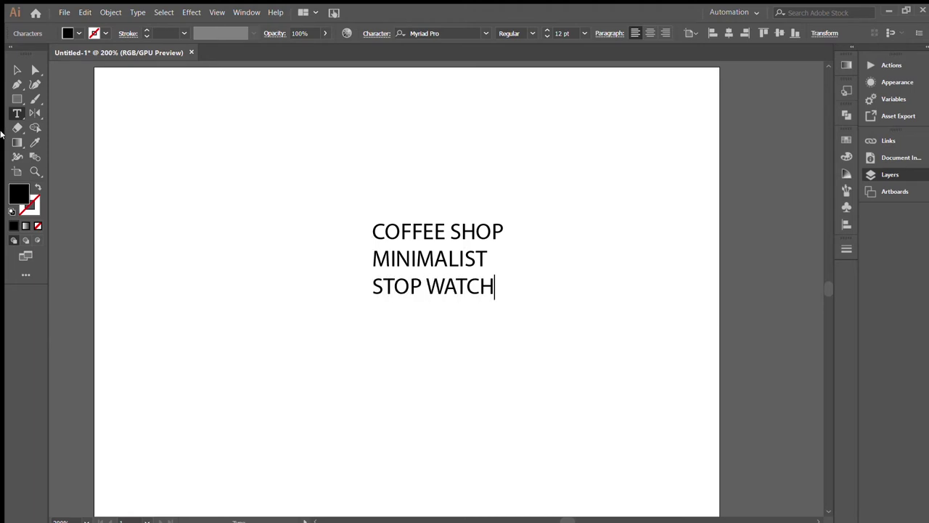
left_click(17, 69)
mouse_move(435, 257)
left_mouse_down()
mouse_move(158, 101)
mouse_move(166, 113)
left_mouse_up()
Scale the title down and draw a perfect circle in the page centre.
left_click_drag(232, 153, 210, 134)
left_click(579, 281)
left_click_drag(578, 281, 532, 257)
key("l")
left_click_drag(290, 174, 517, 392)
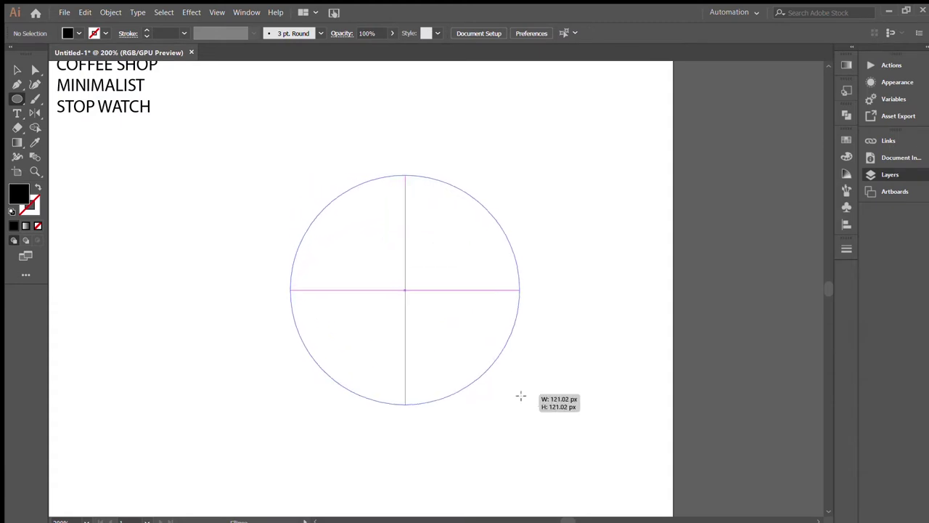
left_click_drag(402, 287, 357, 280)
Delete the circle's top anchor to leave a lower half-circle, and swap its fill to an outline.
key("a")
left_click_drag(513, 203, 175, 274)
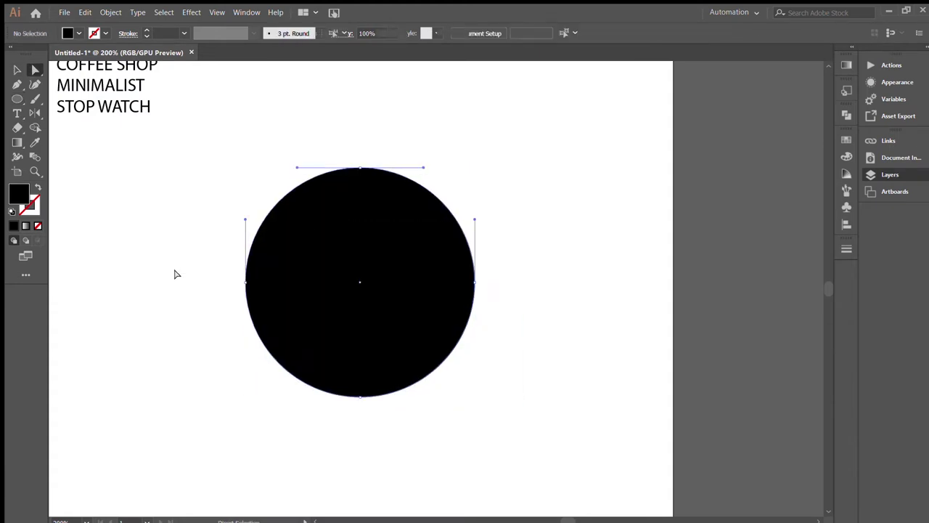
left_click(542, 230)
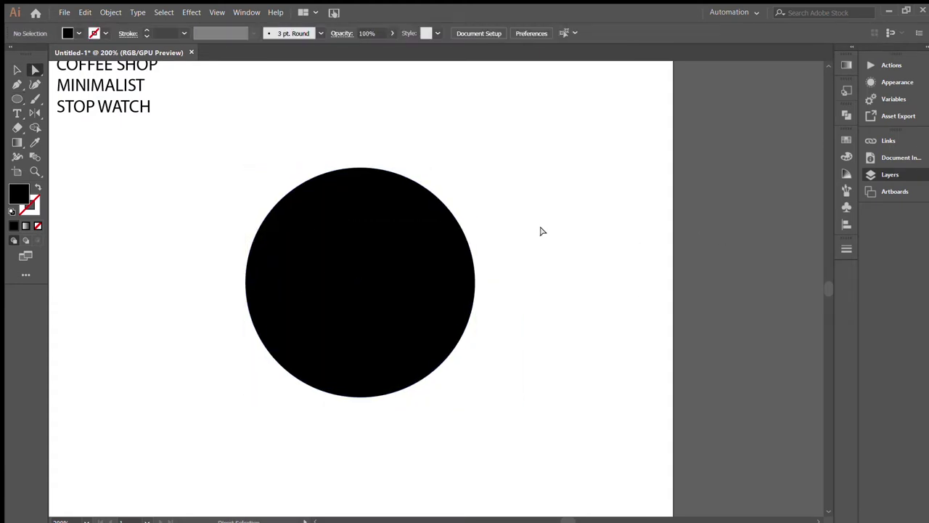
key("v")
left_click(302, 365)
left_click(742, 175)
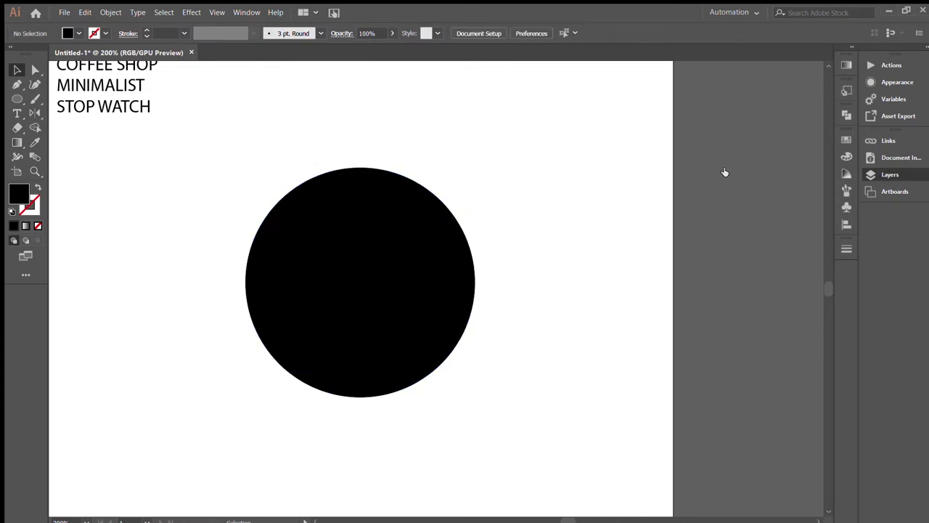
key("a")
left_click(386, 180)
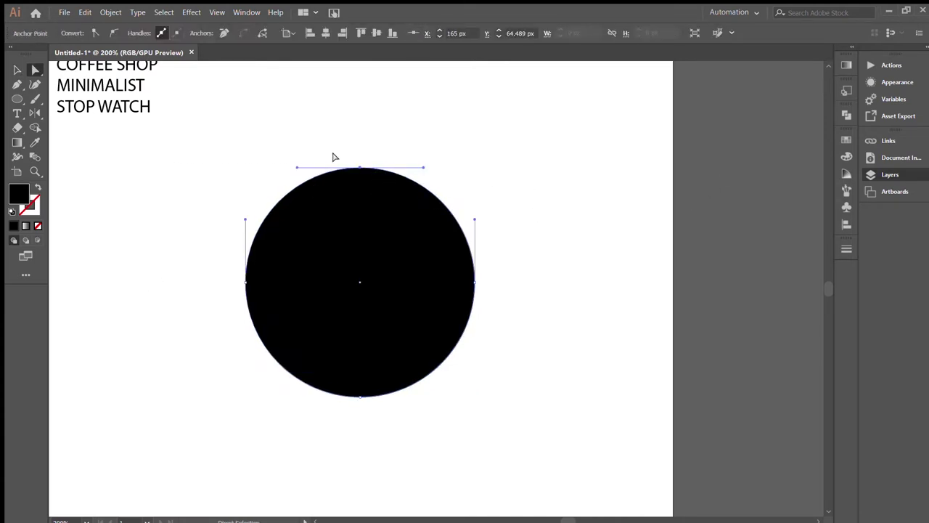
key("Delete")
key("v")
key("shift+x")
Raise the arc's stroke weight to 6 pt.
left_click(146, 30)
left_click(146, 30)
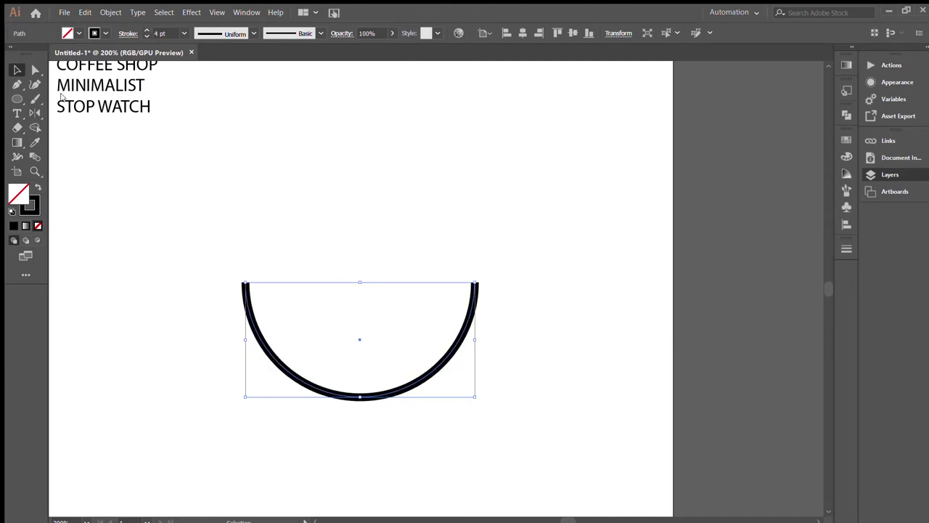
left_click(146, 30)
left_click(346, 185)
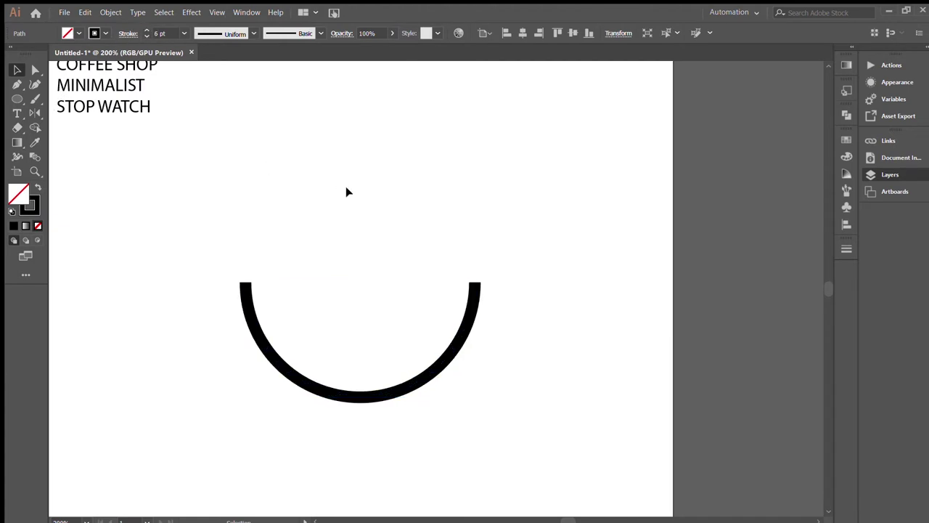
scroll(363, 244, "left", 1)
Paste back a full outlined circle with the same 6 pt stroke, then hide it.
key("ctrl+f")
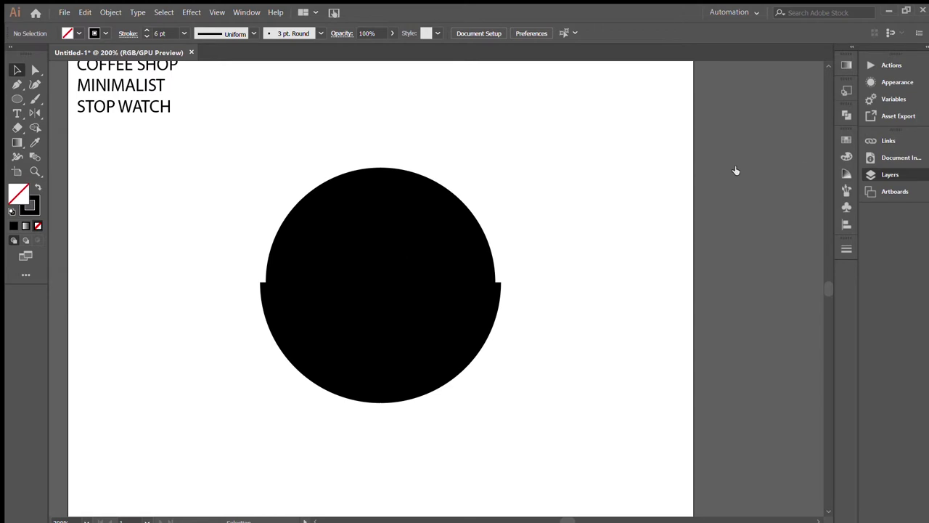
key("shift+x")
left_click(146, 30)
left_click(146, 29)
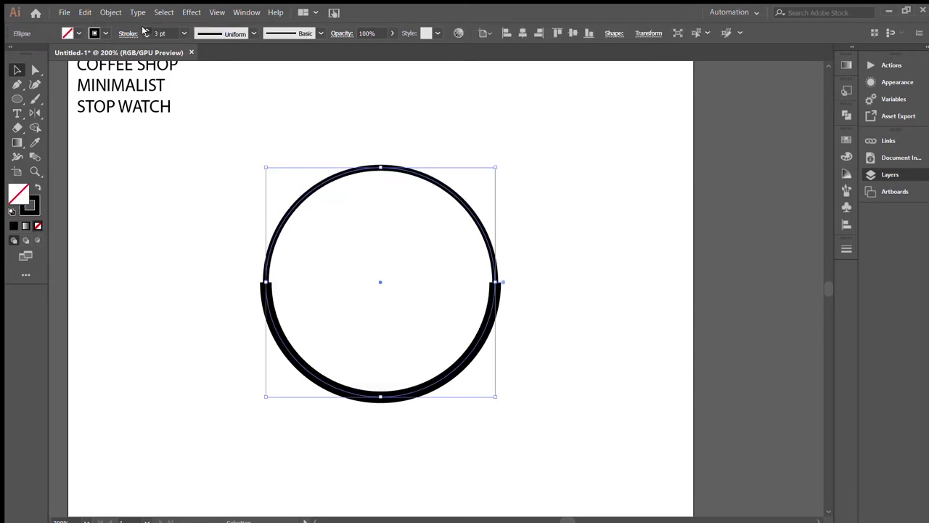
left_click(146, 30)
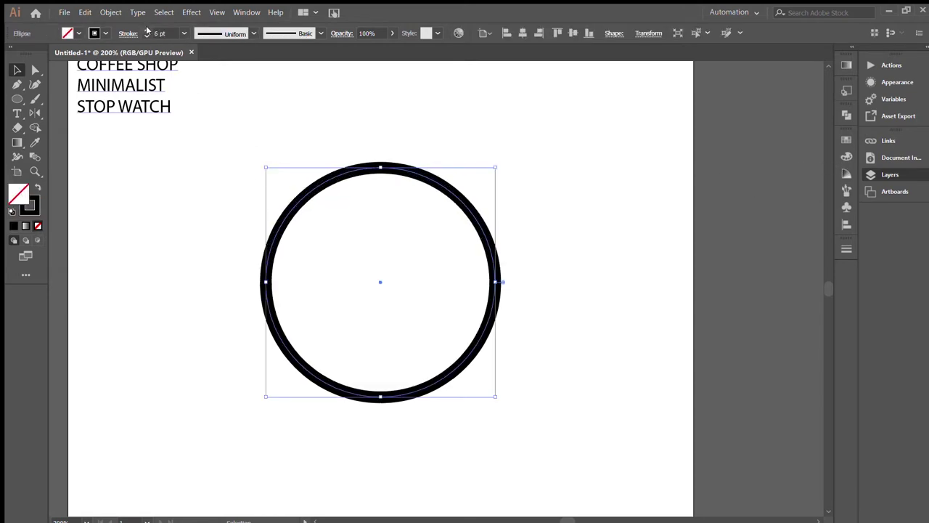
left_click(740, 171)
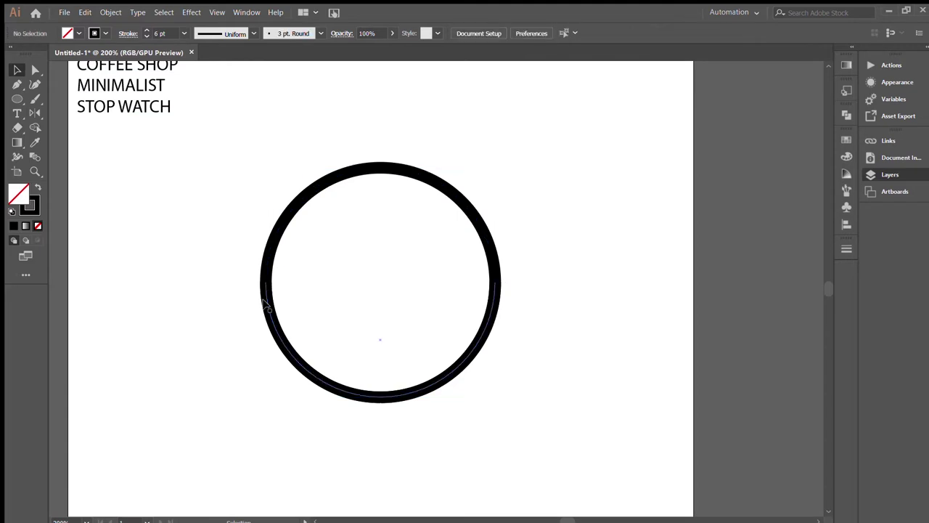
key("Delete")
Continue the arc with the Pen into a straight rim and a handle on the right.
key("p")
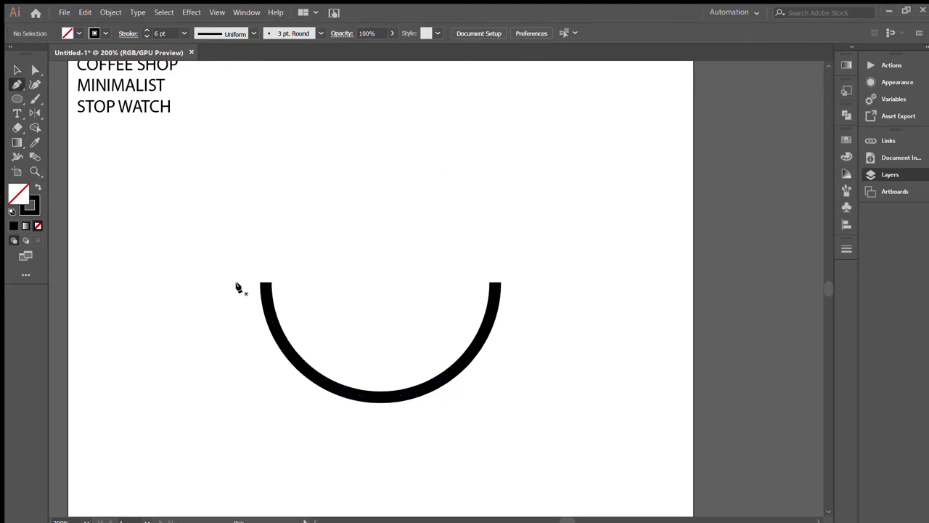
left_click(265, 281)
left_click(541, 281)
left_click(541, 329)
left_click(539, 346, "ctrl")
Round the handle's corners and reveal the hidden full ring.
key("a")
left_click(536, 291)
left_click_drag(532, 290, 531, 366)
left_click(531, 367)
left_click(550, 288)
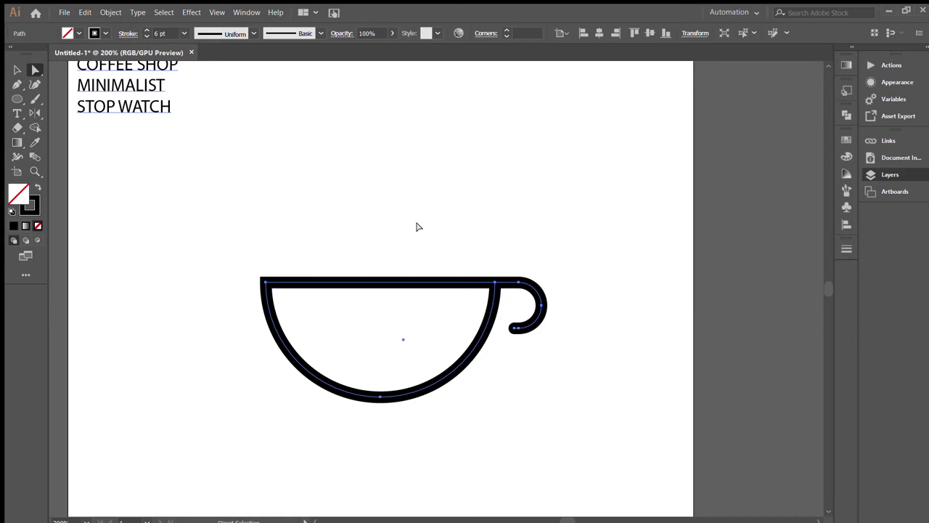
left_click(436, 247)
key("v")
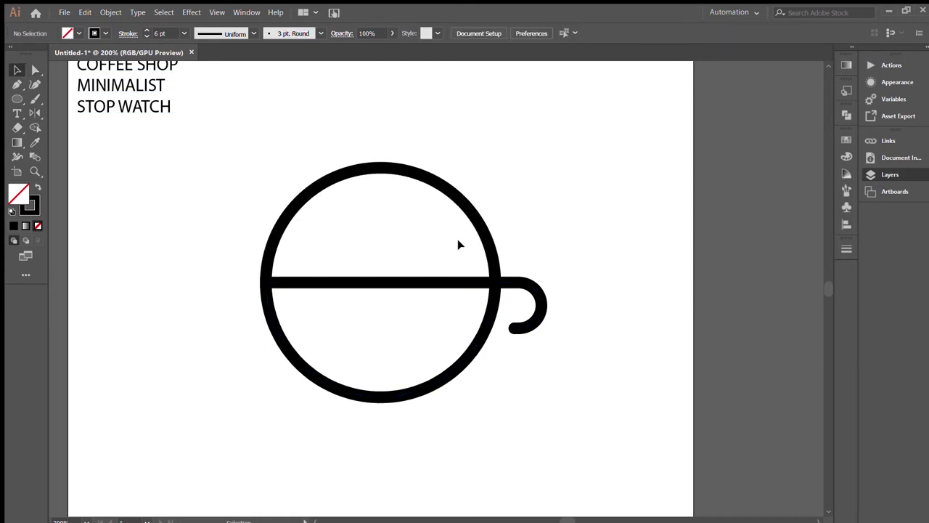
left_click_drag(460, 157, 474, 186)
left_click(396, 193)
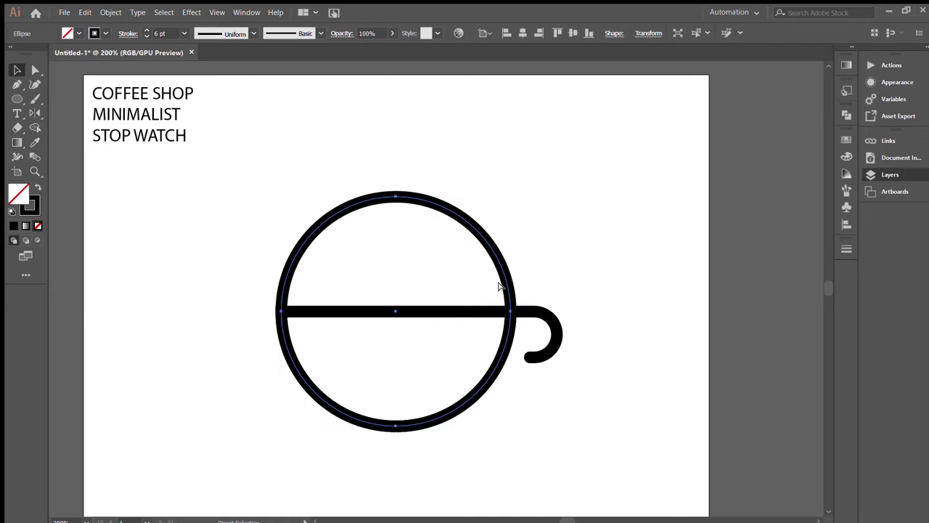
left_click(720, 172)
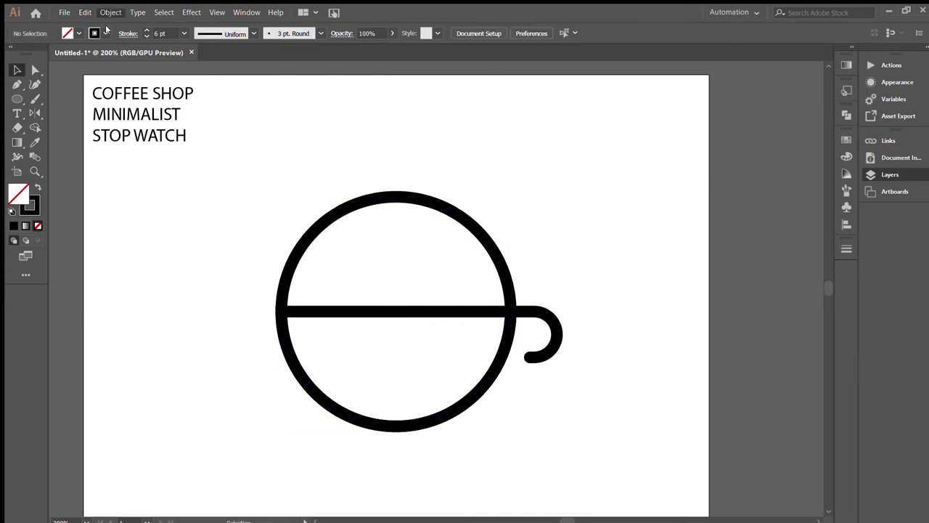
left_click(384, 197)
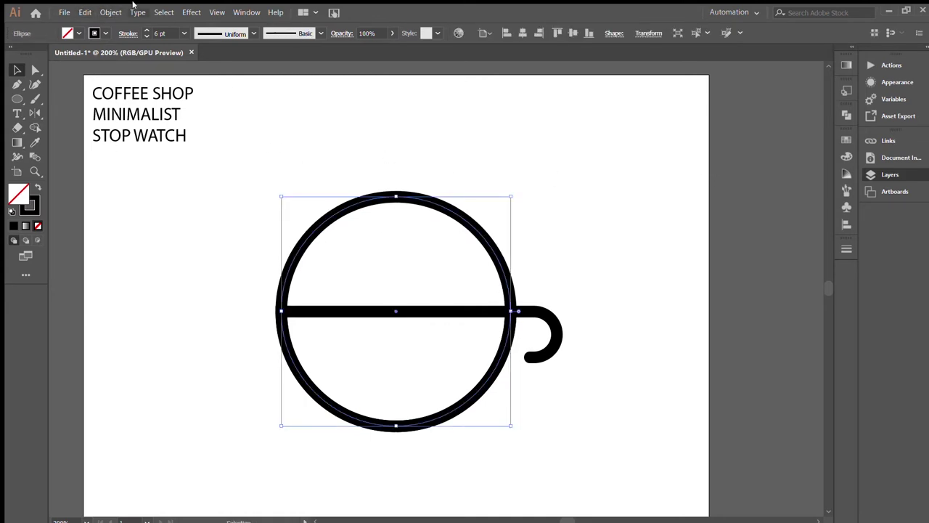
left_click(445, 326)
key("m")
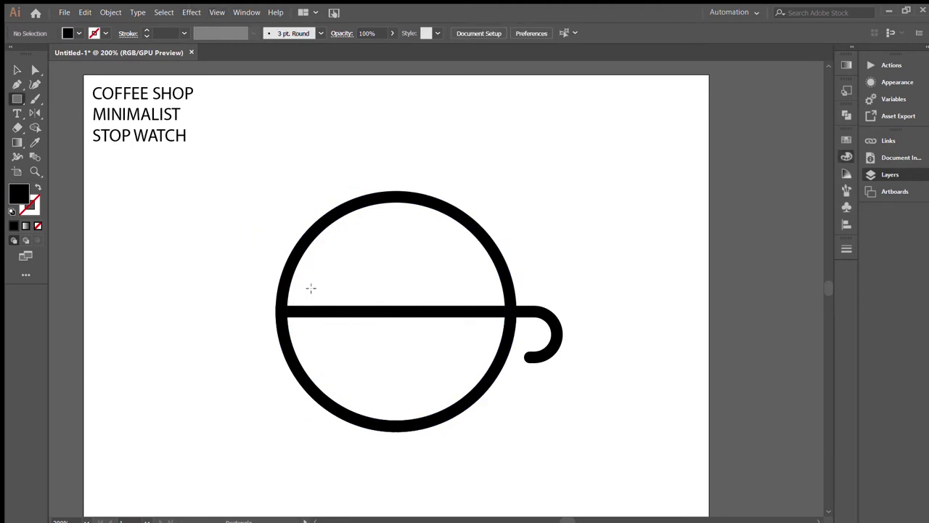
In outline view, expand the rim-and-handle stroke and the ring stroke into filled shapes.
key("ctrl+y")
key("ctrl+plus")
key("ctrl+plus")
key("ctrl+plus")
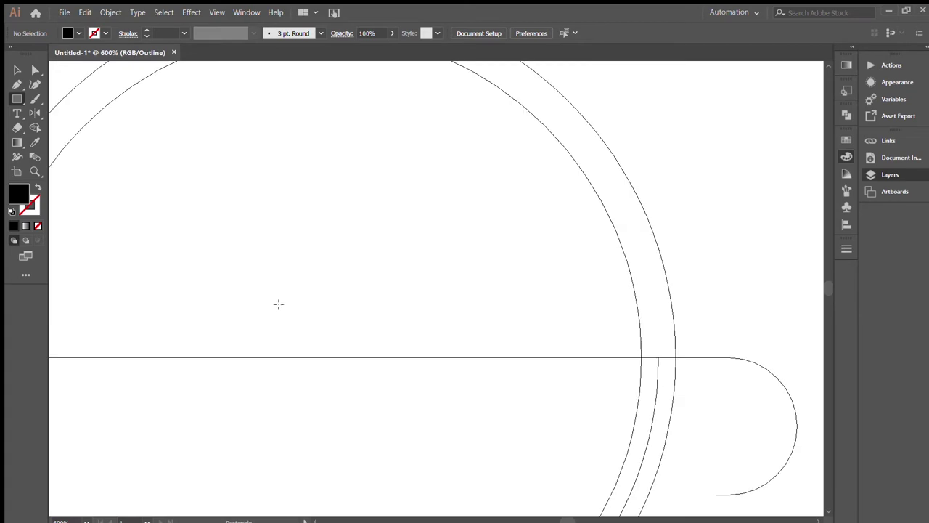
key("v")
left_click(523, 364)
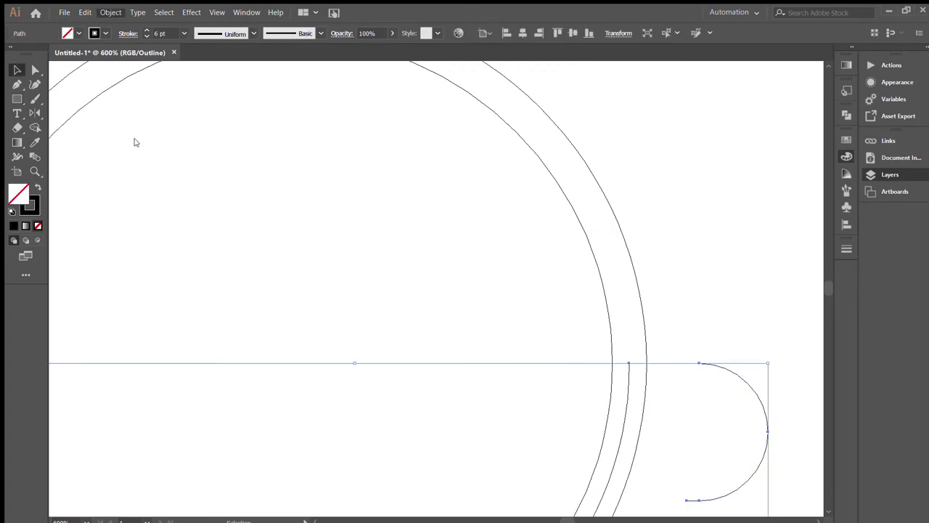
key("ctrl+shift+o")
left_click(478, 325)
Draw a thin rectangle strip across the ring at rim height.
key("m")
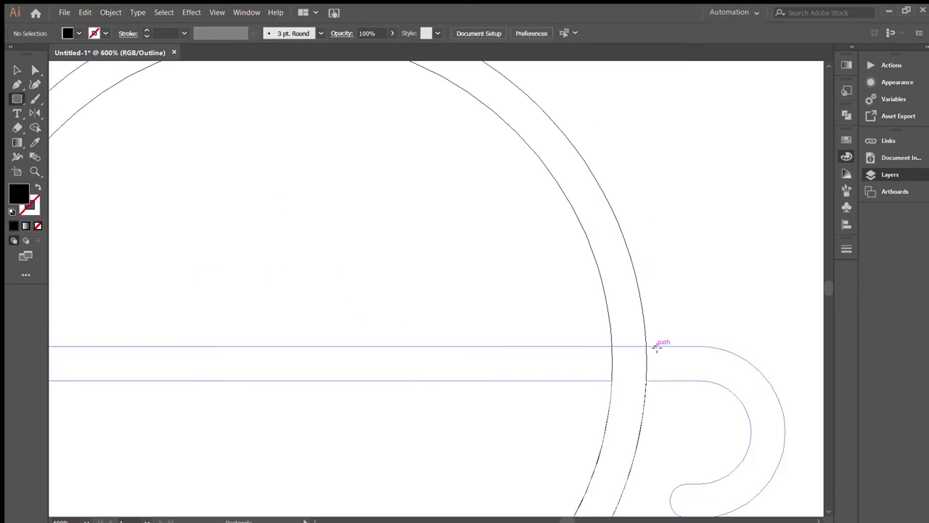
left_click_drag(649, 345, 133, 309)
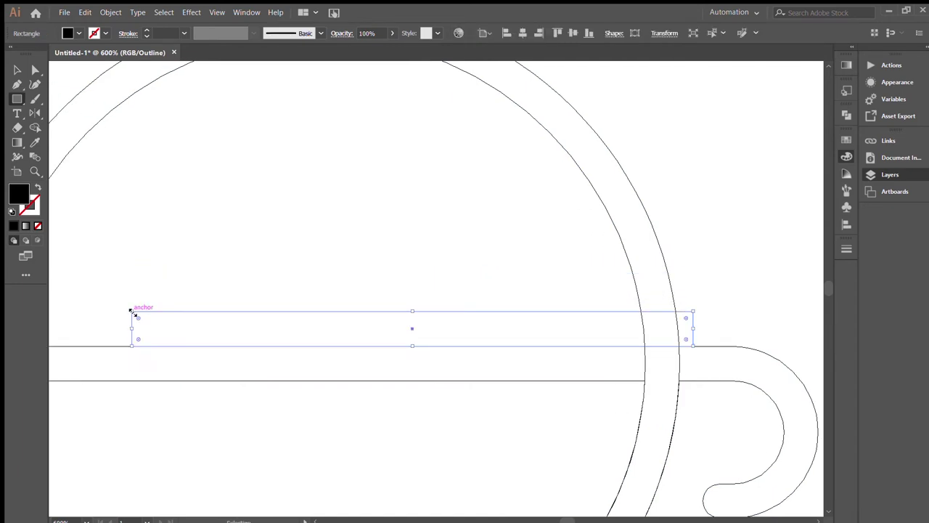
key("ctrl+minus")
left_click_drag(249, 286, 96, 286)
Remove the strip and the ring pieces inside it with Shape Builder, then return to preview.
key("v")
key("ctrl+a")
key("shift+m")
left_click(159, 284, "alt")
left_click(615, 286, "alt")
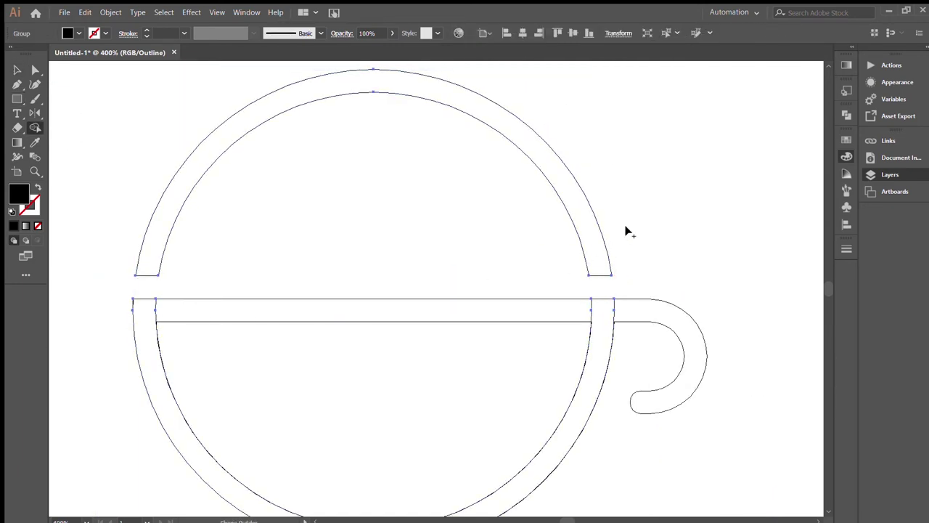
key("ctrl+shift+a")
key("ctrl+y")
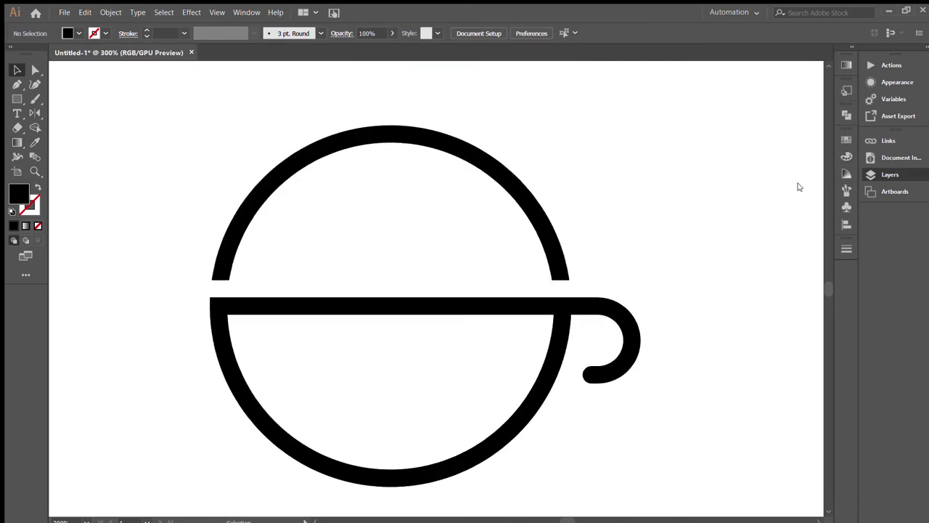
Bring back the full circle, swap it to a solid fill, and shrink it inside the ring.
key("ctrl+minus")
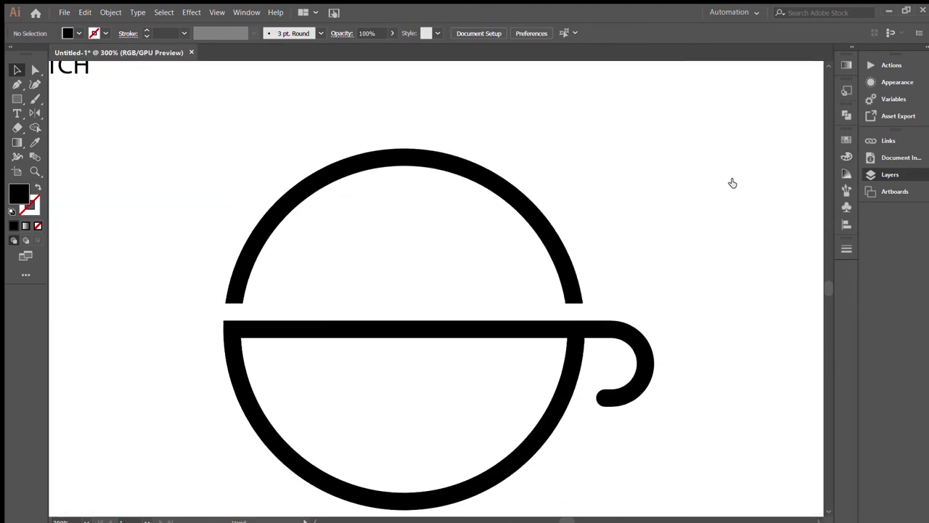
key("ctrl+z")
key("ctrl+z")
key("ctrl+z")
left_click(384, 167)
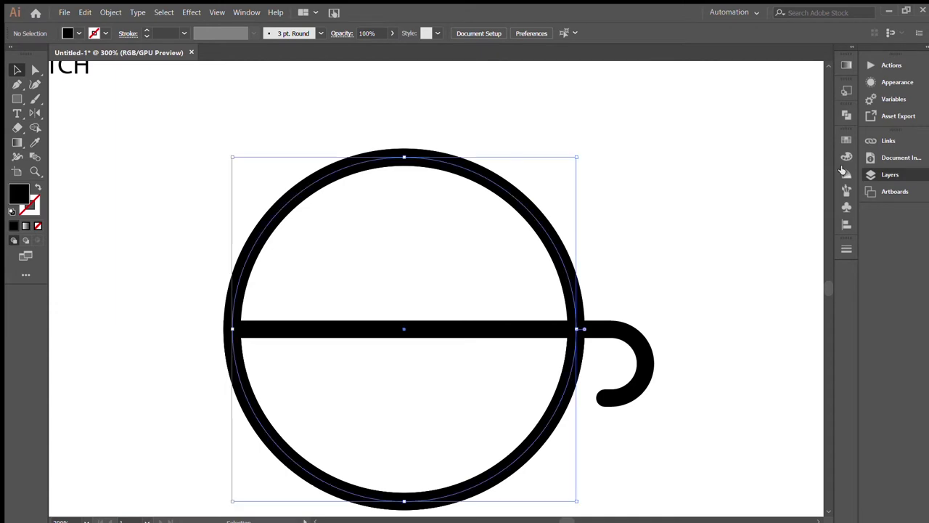
left_click(37, 188)
left_click_drag(579, 157, 560, 174)
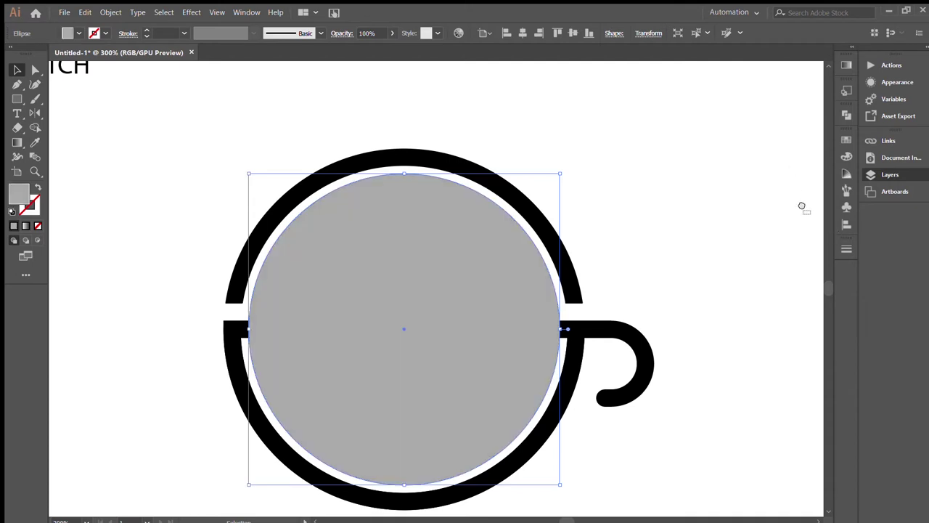
Send the grey circle behind the rim bar and switch to outline view.
key("ctrl+shift+bracketleft")
left_click(616, 175)
key("p")
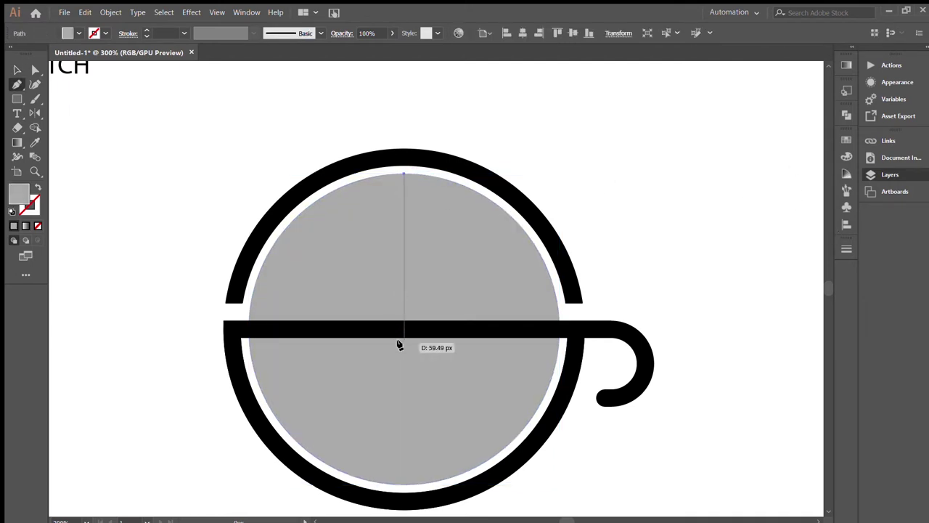
left_click(401, 332, "ctrl")
key("ctrl+y")
Draw a closed path from the circle's top through its centre, down-left, and around the left side.
left_click(404, 173)
left_click(404, 328)
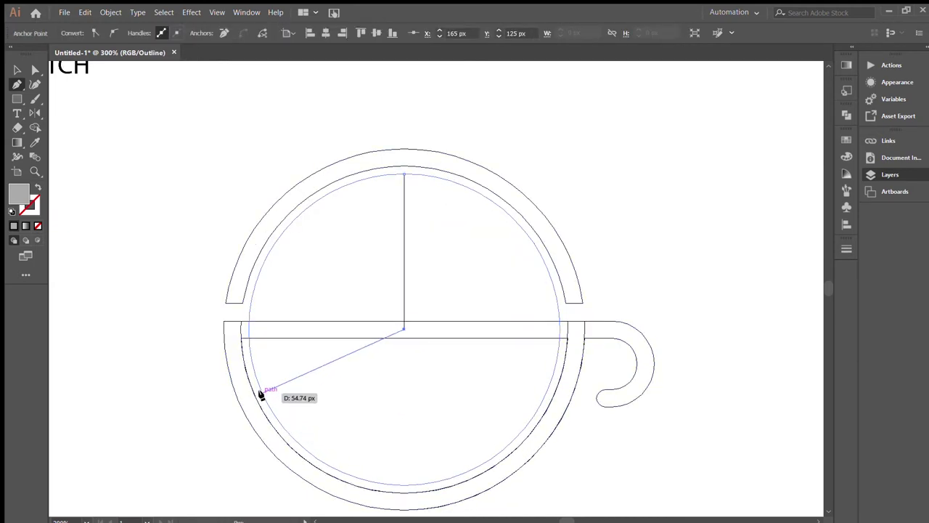
key("ctrl+z")
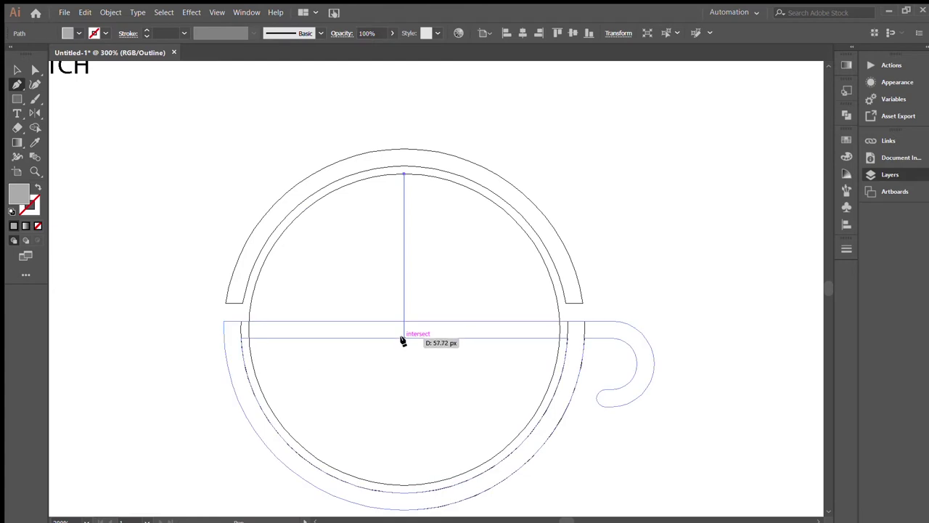
left_click(404, 338)
key("ctrl+z")
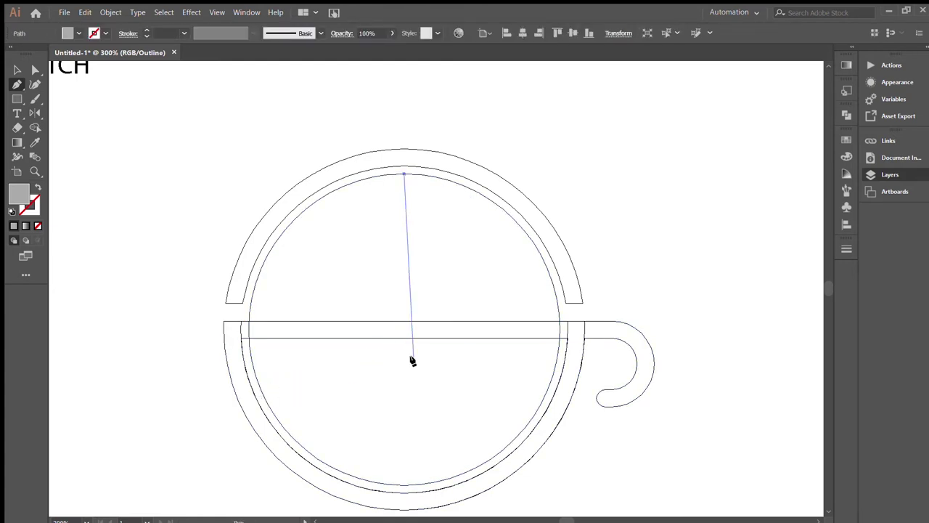
left_click(404, 328)
left_click(269, 464)
left_click(162, 360)
left_click(166, 131)
left_click_drag(301, 107, 325, 107)
left_click(360, 116)
left_click(404, 174)
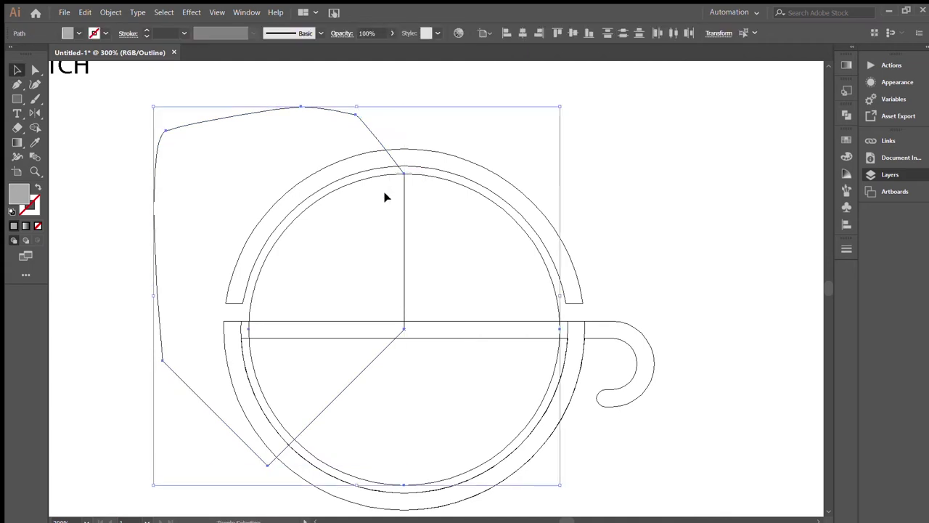
Split a left wedge off the grey circle, delete the rest, send it behind the rim bar, and colour it dark brown.
key("shift+m")
left_click(332, 196)
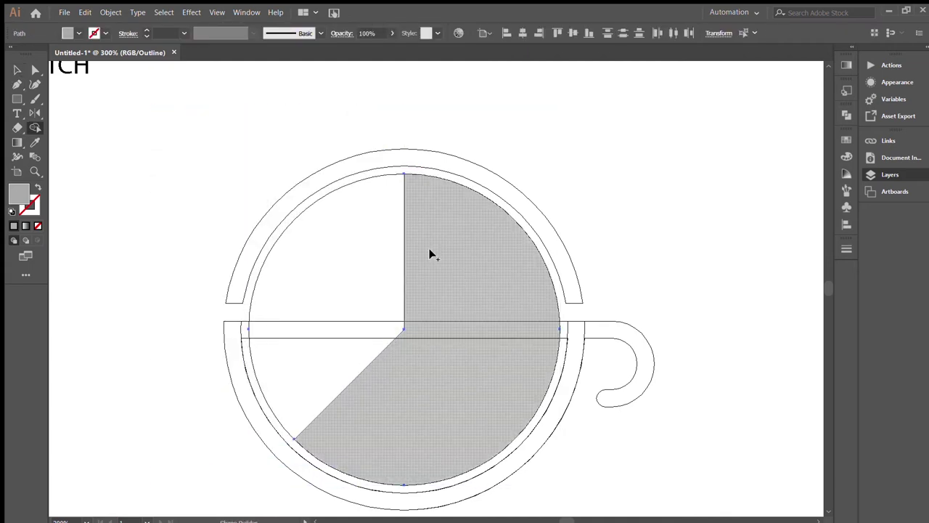
key("v")
key("ctrl+y")
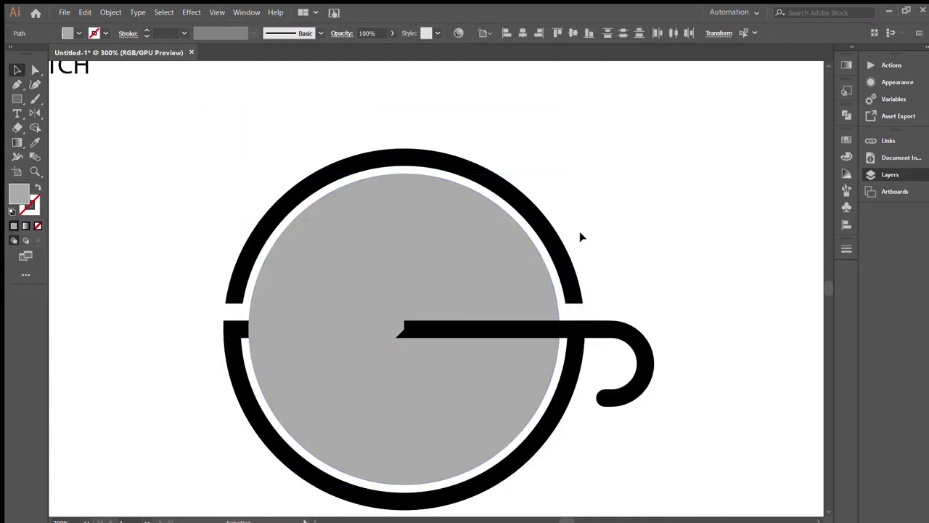
key("Delete")
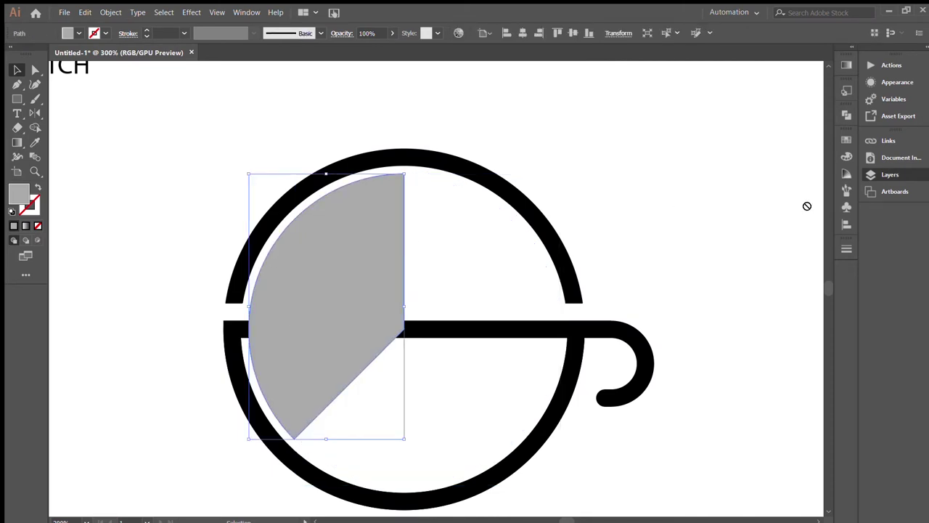
key("ctrl+shift+bracketleft")
left_click(683, 182)
left_click(345, 240)
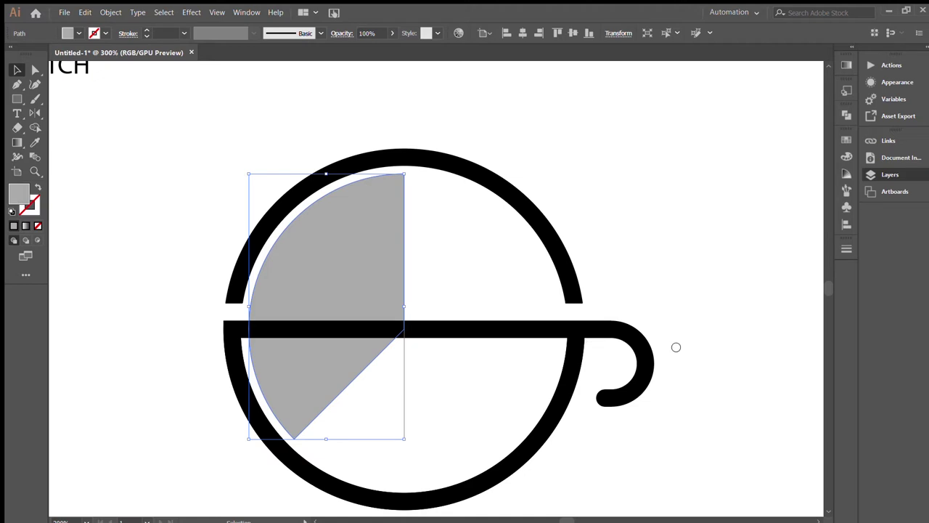
left_click(519, 240)
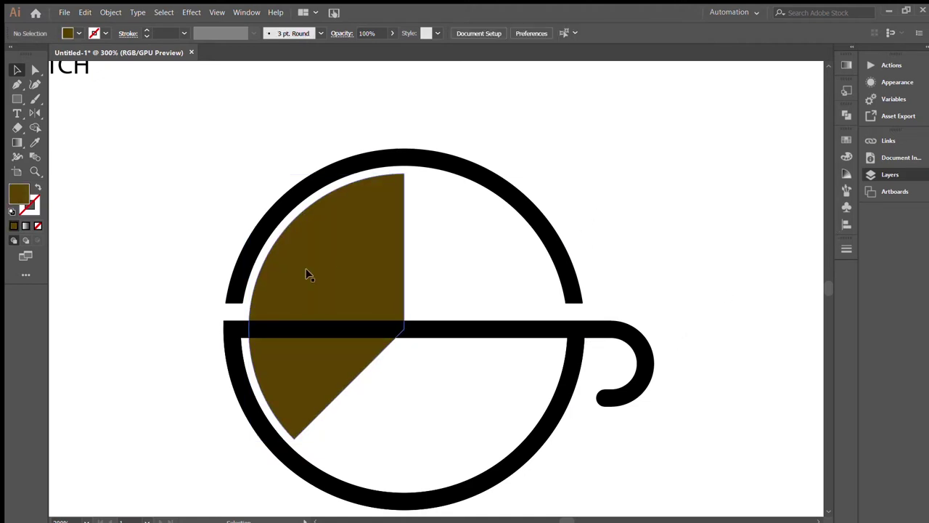
Split off the wedge's upper quarter and make it a lighter brown (41% opacity, then a solid fill).
key("ctrl+a")
key("shift+m")
left_click(378, 275)
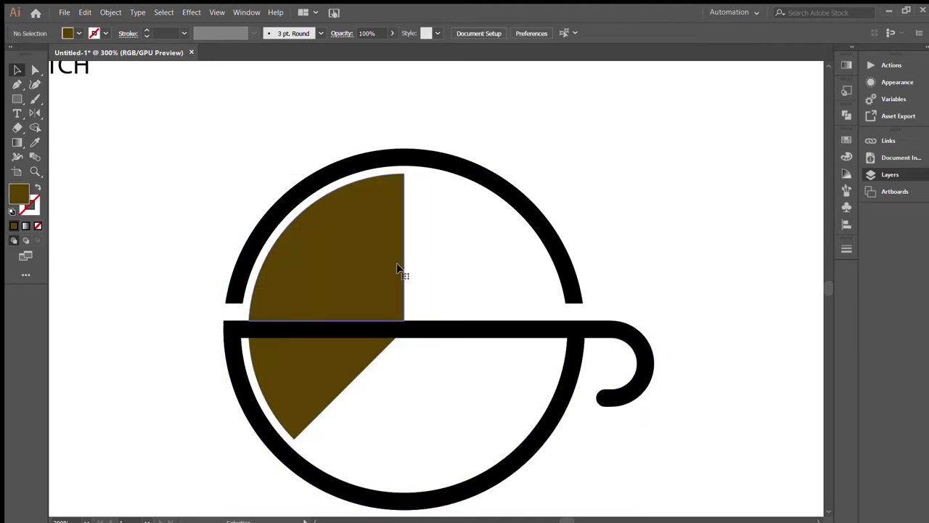
type("41")
key("Return")
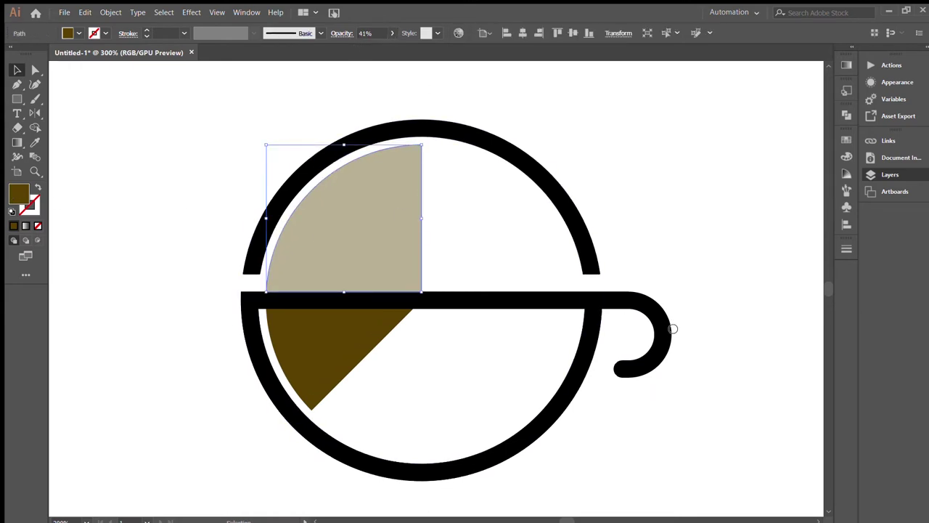
left_click(501, 109)
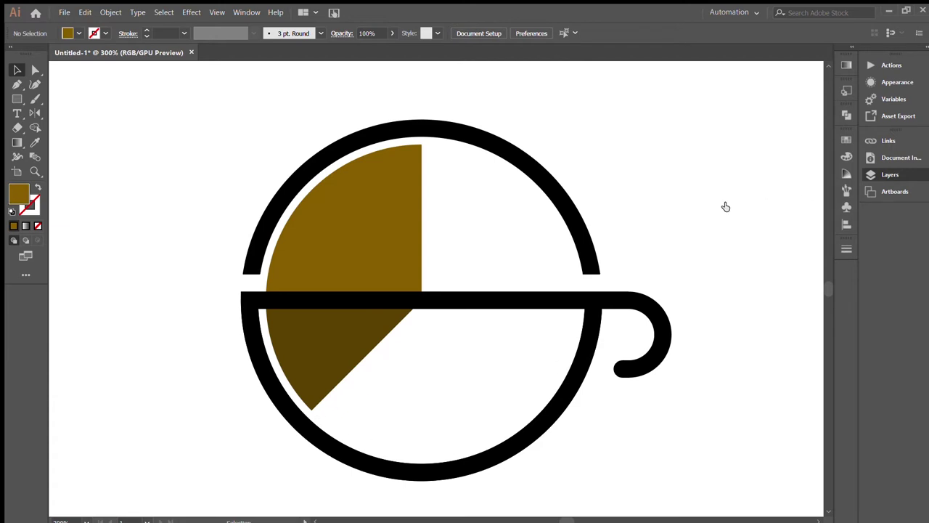
Restore a grey circle behind the wedges and start a vertical line at its centre.
key("ctrl+z")
key("p")
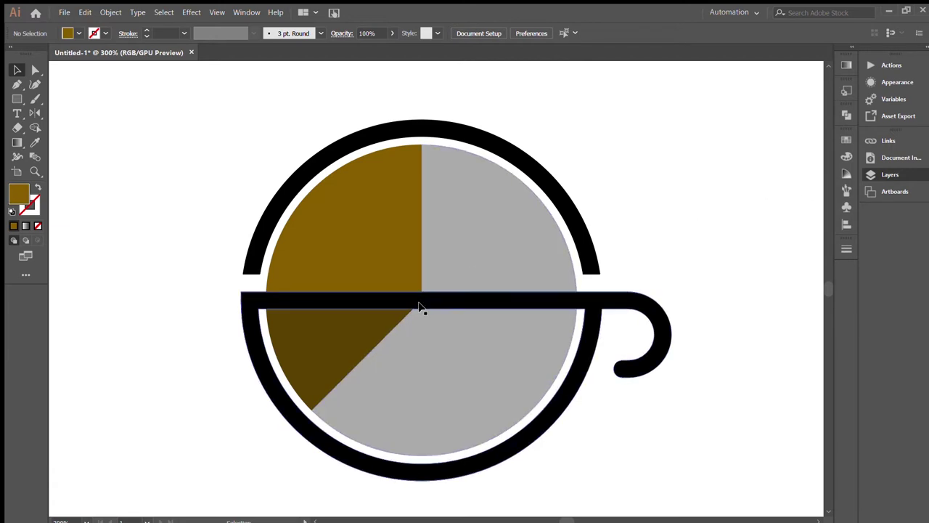
left_click(419, 292)
End the vertical line at the circle's bottom and remove the grey right half.
left_click(422, 456)
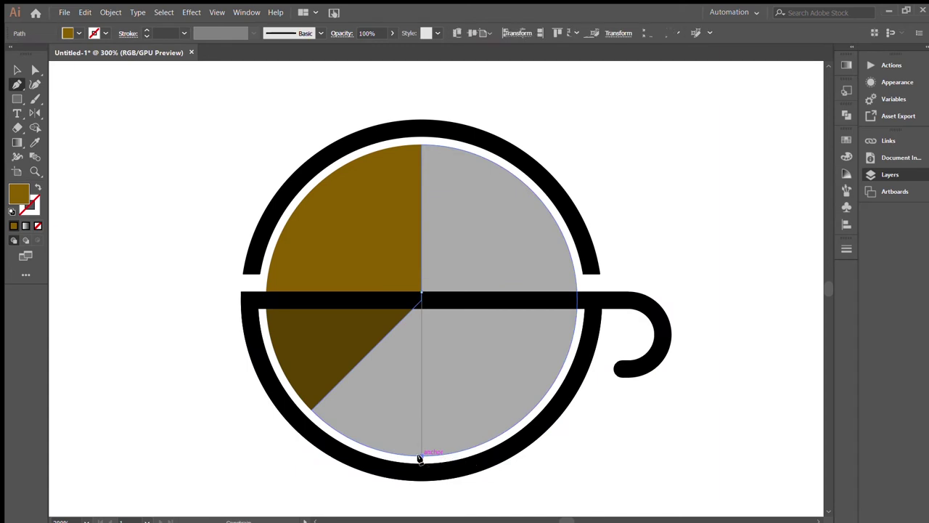
left_click(460, 394, "shift")
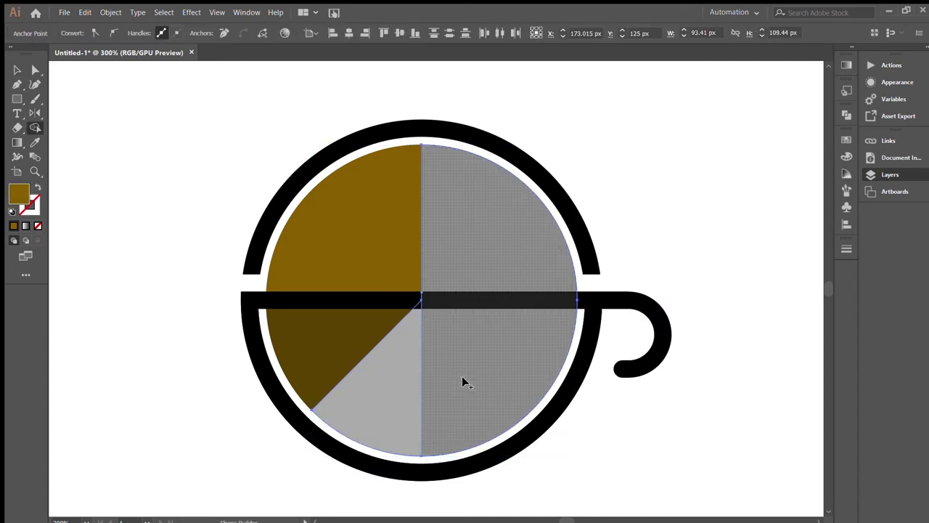
left_click(462, 376)
key("Delete")
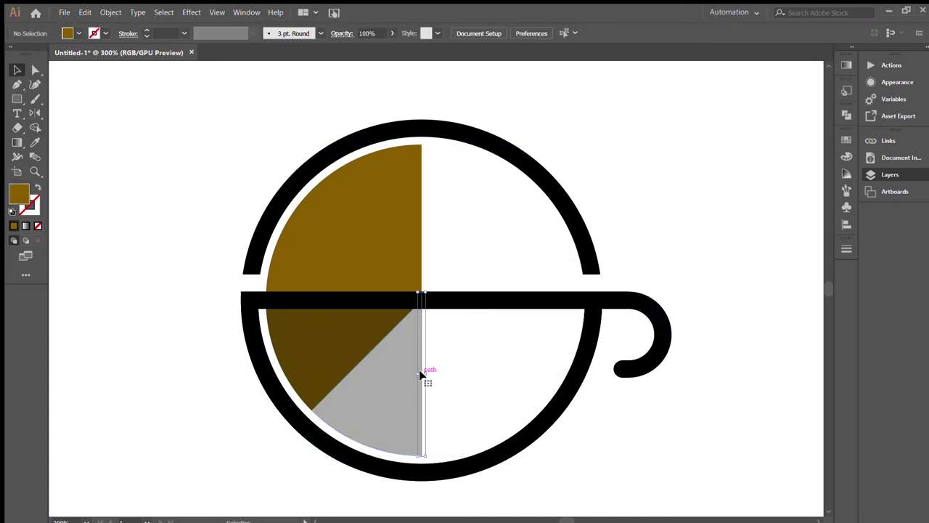
Sample the brown onto the lower wedge and turn the upper-left quarter grey.
left_click(411, 385)
key("i")
left_click(400, 240)
key("v")
left_click(486, 249)
left_click(368, 224)
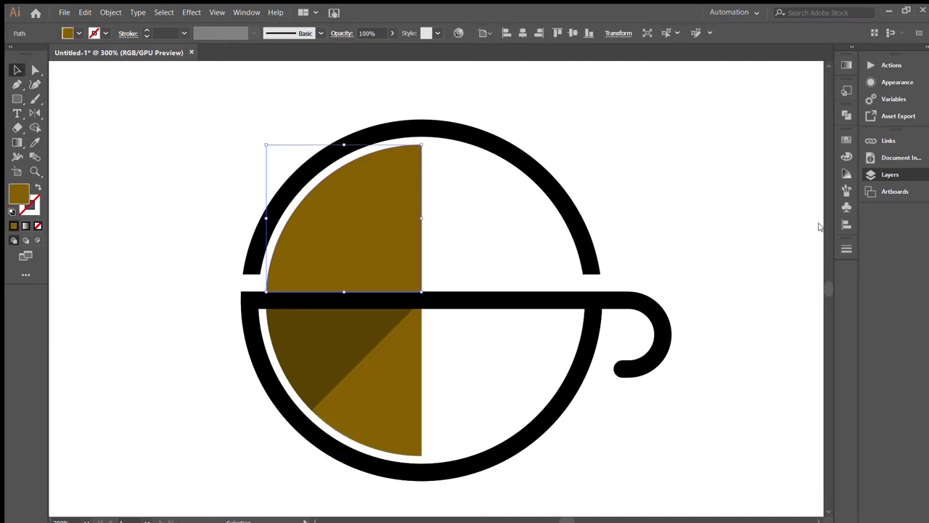
left_click(486, 236)
left_click(296, 346)
left_click(456, 369)
In outline view, draw a closed polygon from the circle's centre over the lower-left coffee quarter.
key("p")
key("ctrl+y")
left_click(421, 300)
left_click(277, 355)
left_click(229, 423)
left_click(267, 468)
left_click(483, 327)
left_click(421, 300)
Split the coffee quarter along the polygon edge with Shape Builder and delete the leftover polygon.
key("v")
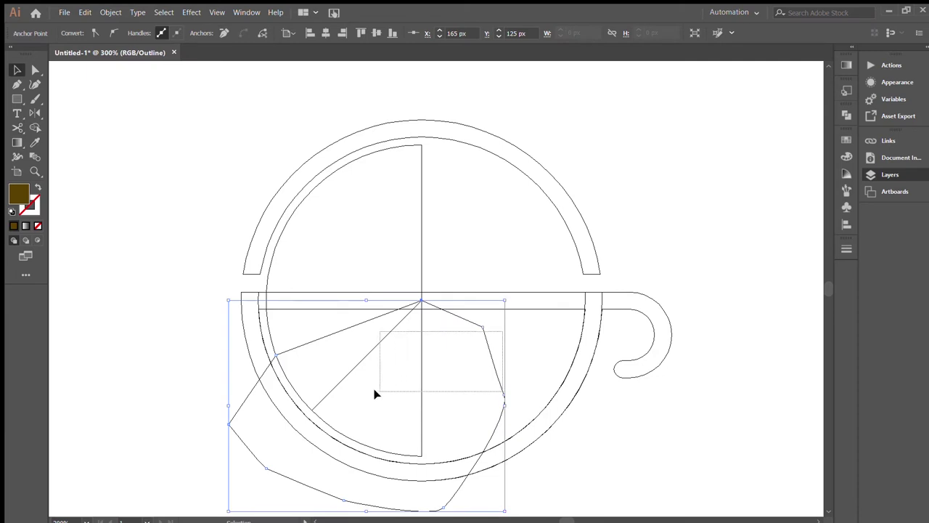
key("shift+m")
key("v")
left_click(488, 353)
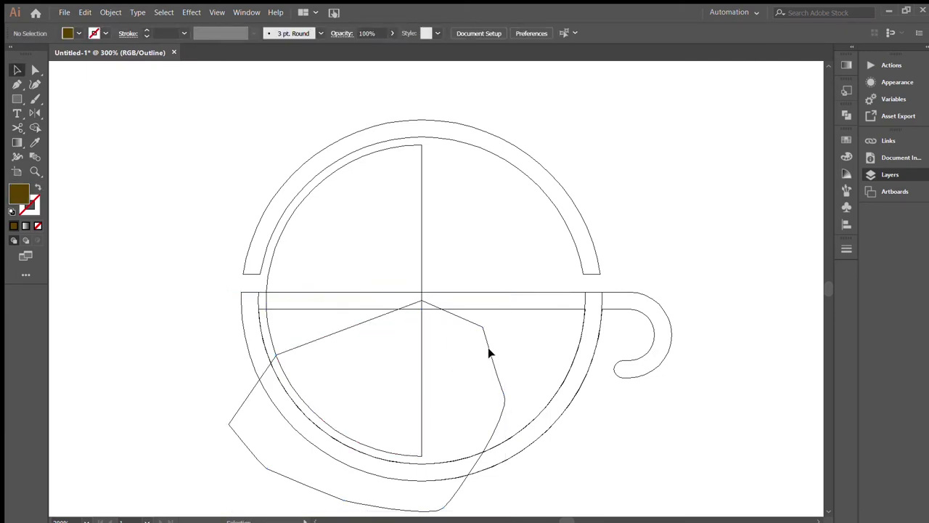
key("Delete")
key("ctrl+y")
left_click(387, 341)
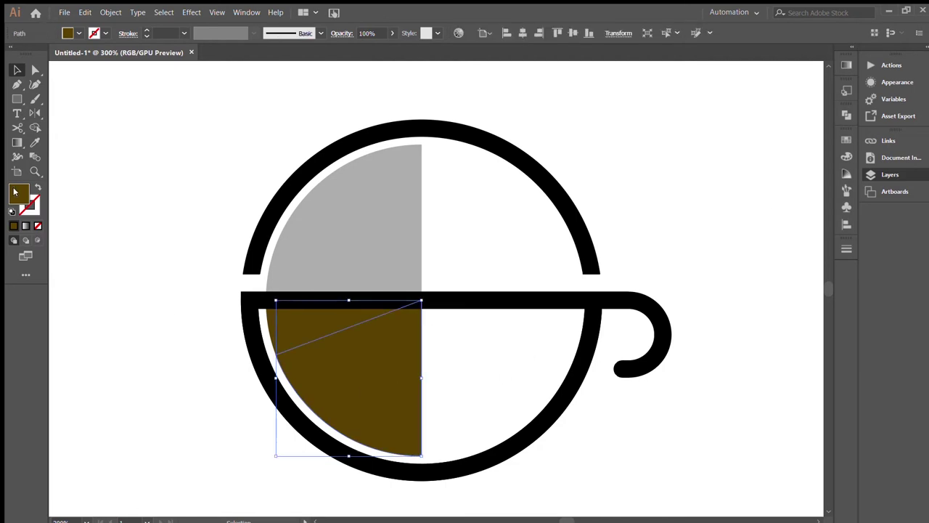
Give the lower coffee piece a lighter brown, leaving the top wedge dark brown.
left_click(481, 370)
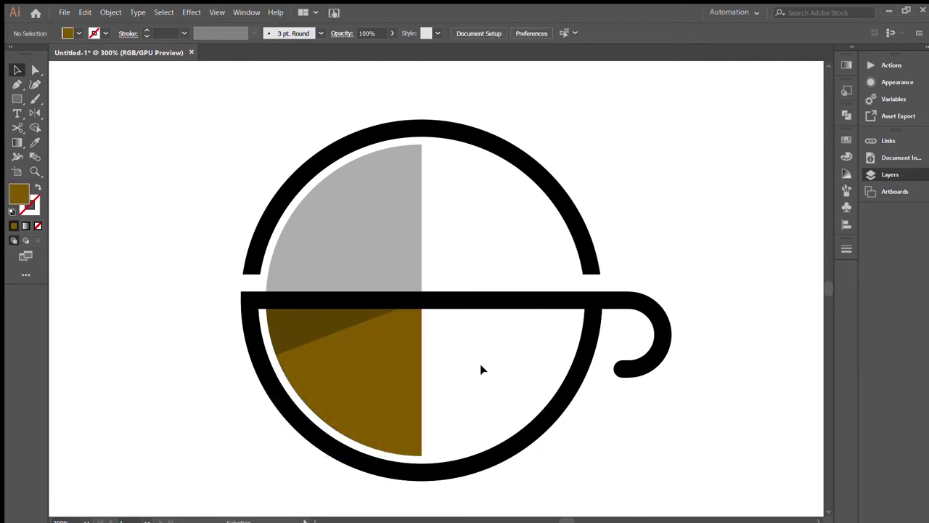
key("ctrl+1")
key("ctrl+equal")
key("ctrl+equal")
key("ctrl+equal")
left_click(224, 325)
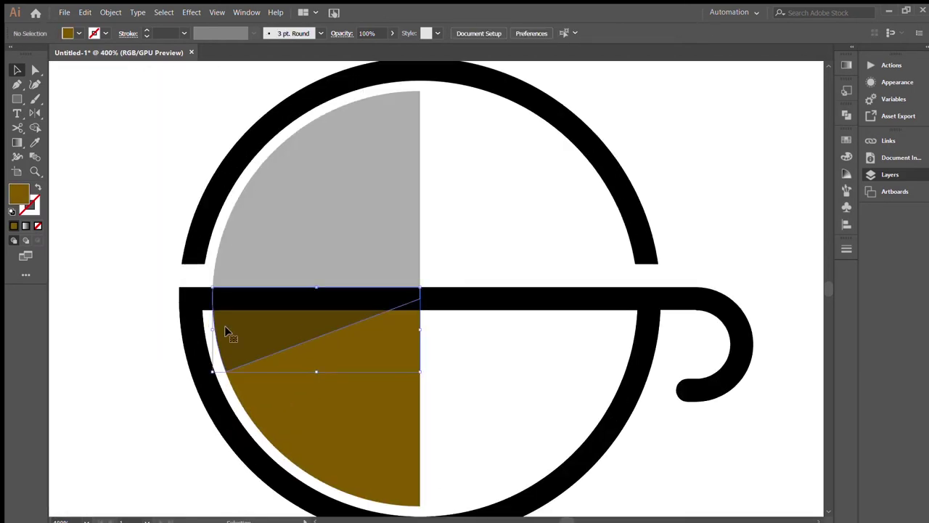
key("i")
left_click(364, 404)
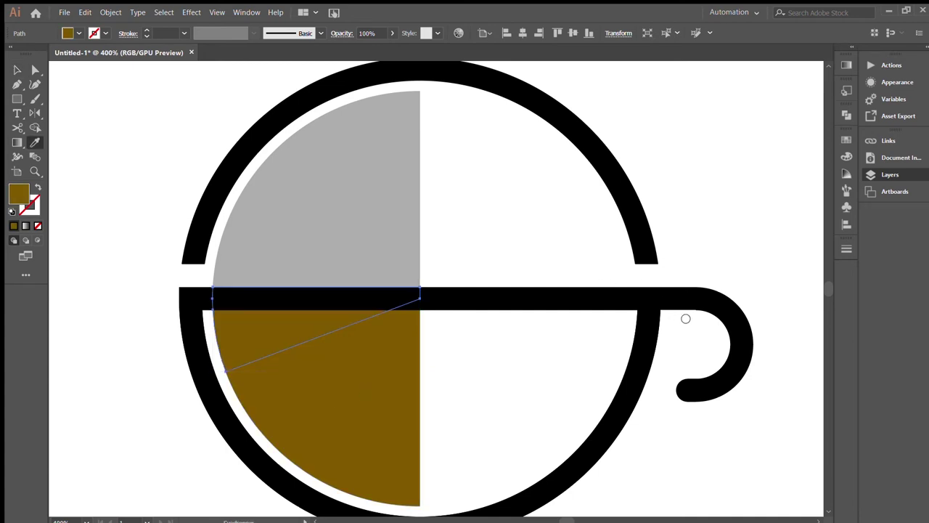
key("ctrl+z")
In outline view, drag the dark wedge's anchor points down onto the bar.
key("a")
left_click(480, 375)
left_click(409, 300)
key("ctrl+y")
left_click_drag(418, 300, 421, 310)
left_click(445, 348)
left_click(440, 344)
Back in colour preview, group the lighter brown lower piece with the wedge.
key("ctrl+y")
key("v")
left_click(248, 319)
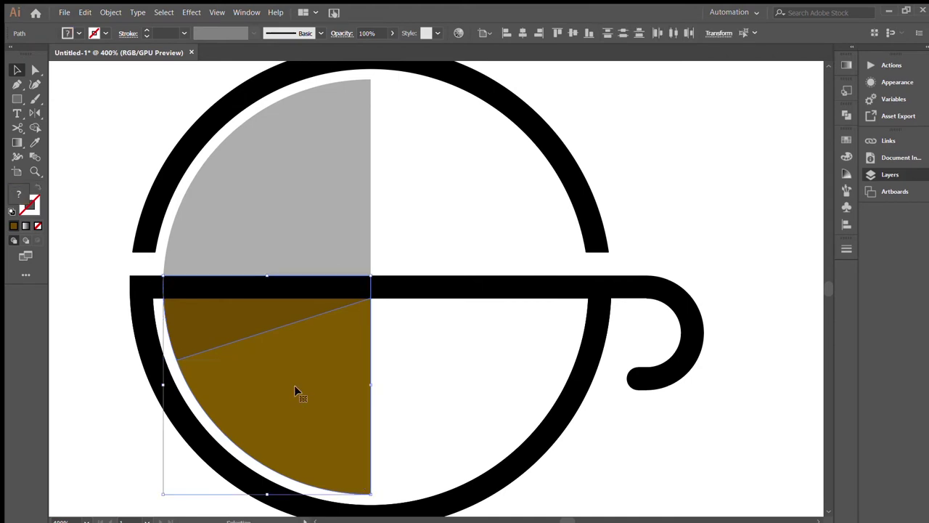
key("ctrl+g")
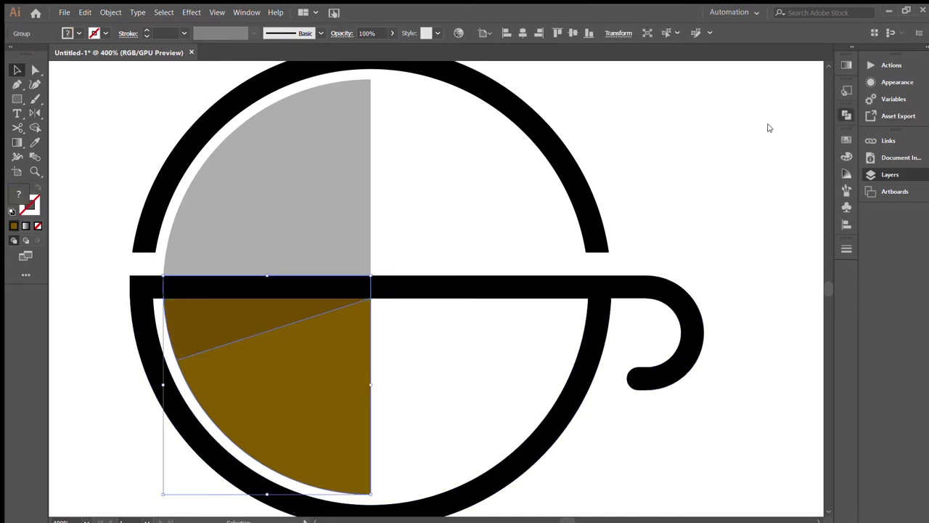
Split a darker brown crescent off the coffee's curved edge using an offset copy and Shape Builder.
left_click_drag(220, 348, 249, 348)
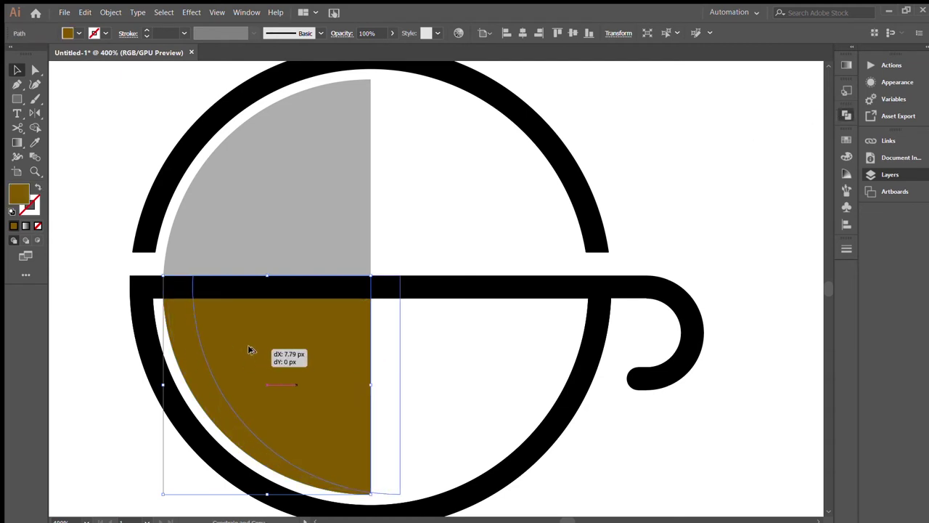
key("shift+m")
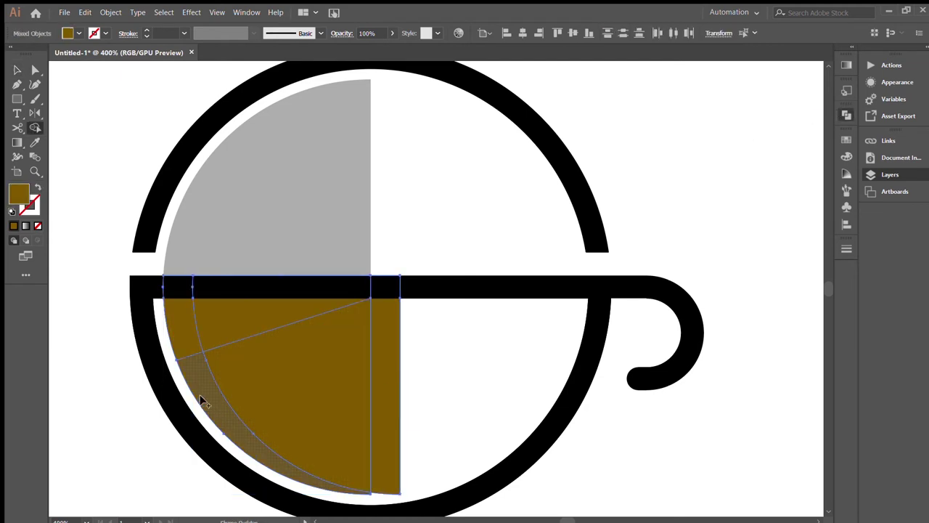
left_click(175, 328)
left_click(376, 371, "alt")
key("v")
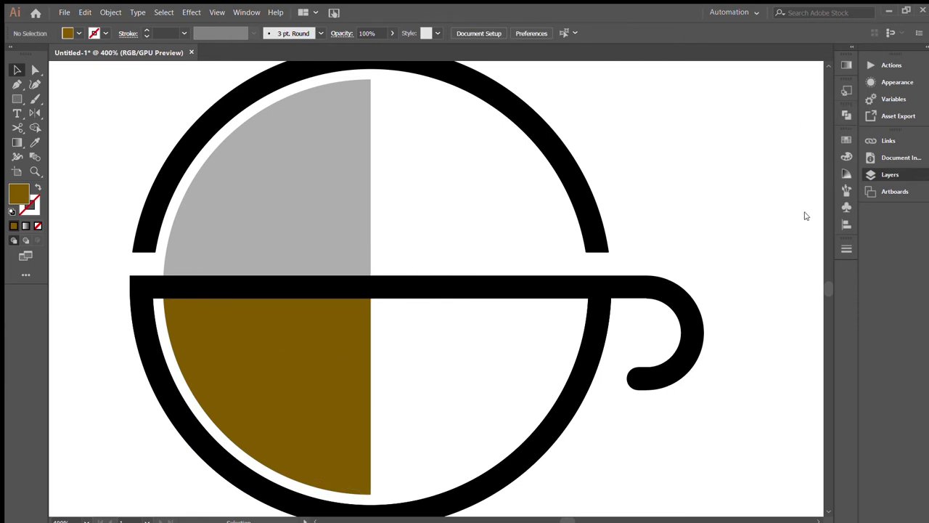
key("ctrl+6")
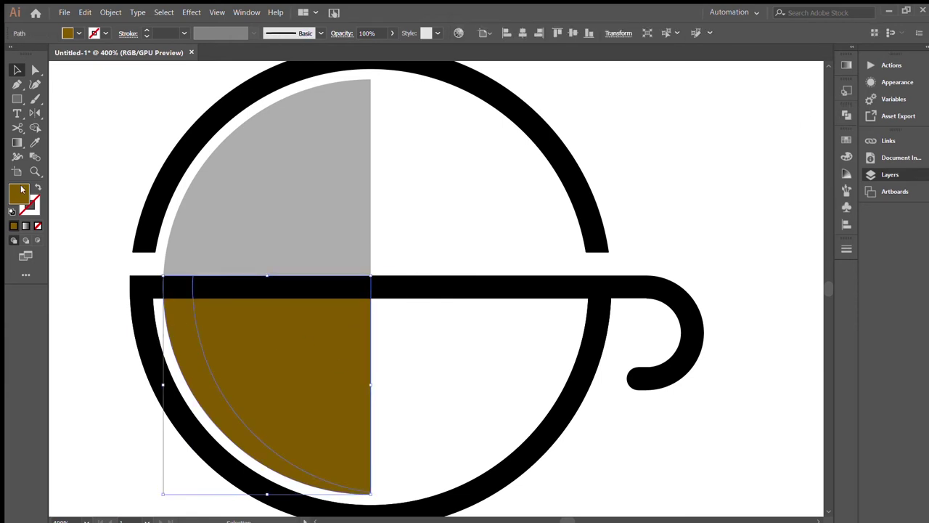
key("ctrl+z")
Recolour the thin top wedge to match the lighter coffee brown.
left_click(526, 363)
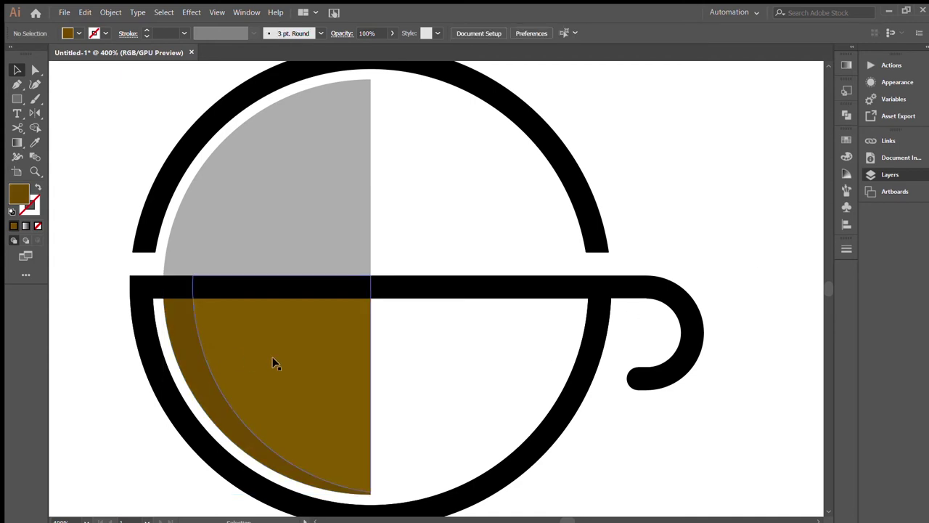
left_click(290, 367)
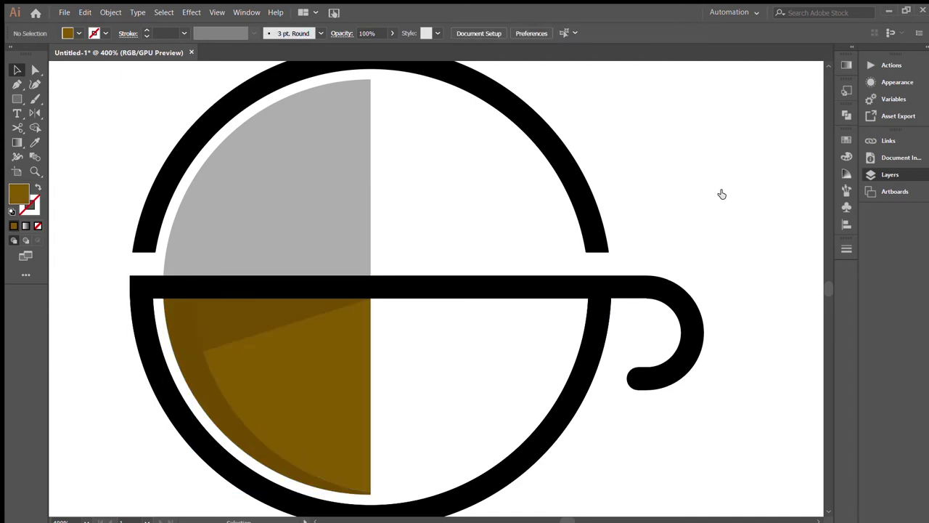
left_click(254, 322)
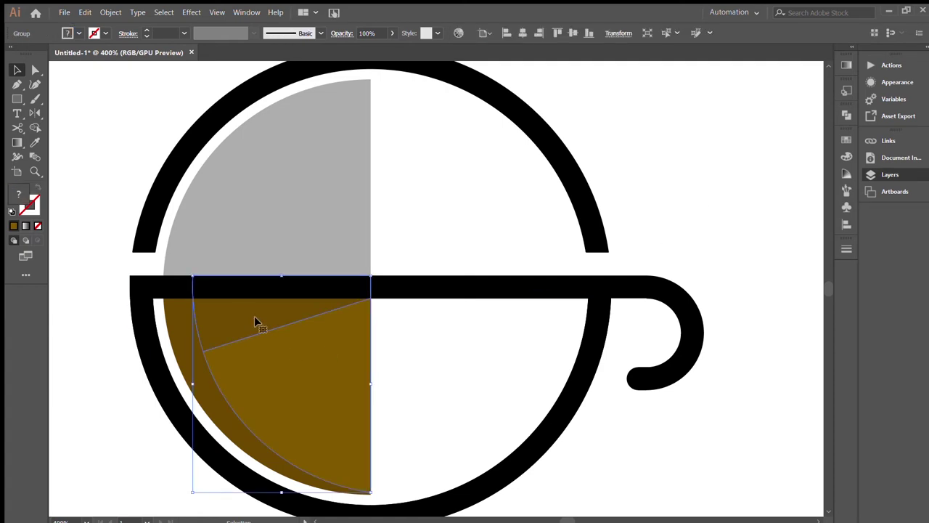
left_click(291, 308)
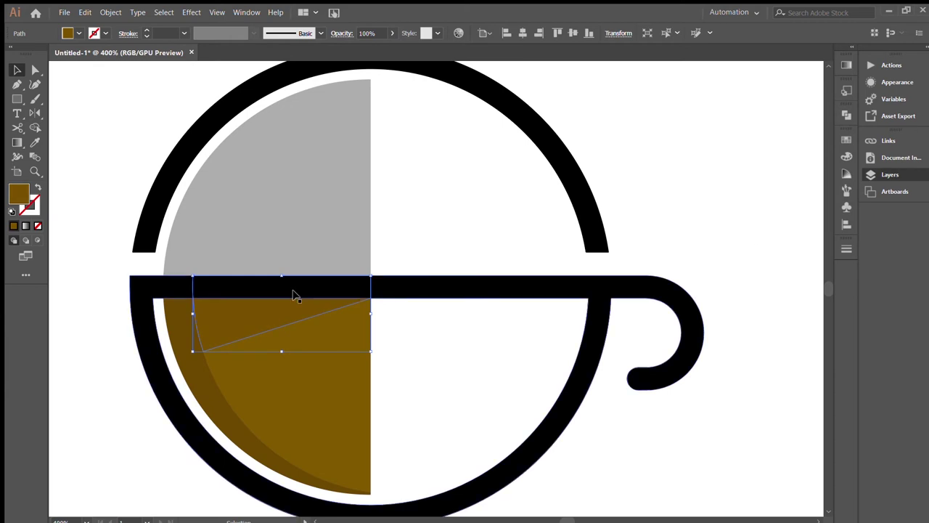
Re-centre the whole cup in view and select the grey upper quarter.
left_click(416, 341)
left_click_drag(415, 341, 486, 326)
scroll(484, 323, "down", 2)
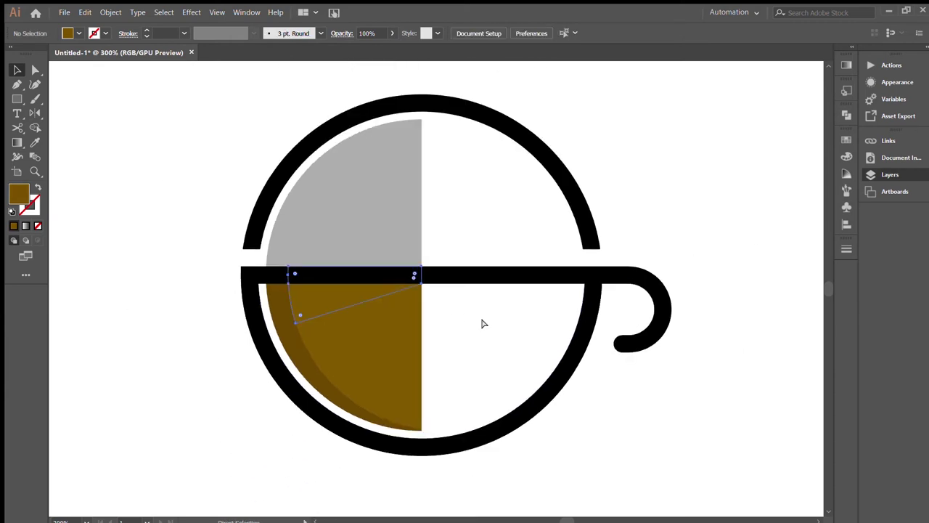
scroll(484, 321, "down", 2)
scroll(483, 322, "up", 3)
mouse_move(527, 326)
left_mouse_down()
mouse_move(437, 373)
mouse_move(371, 387)
left_mouse_up()
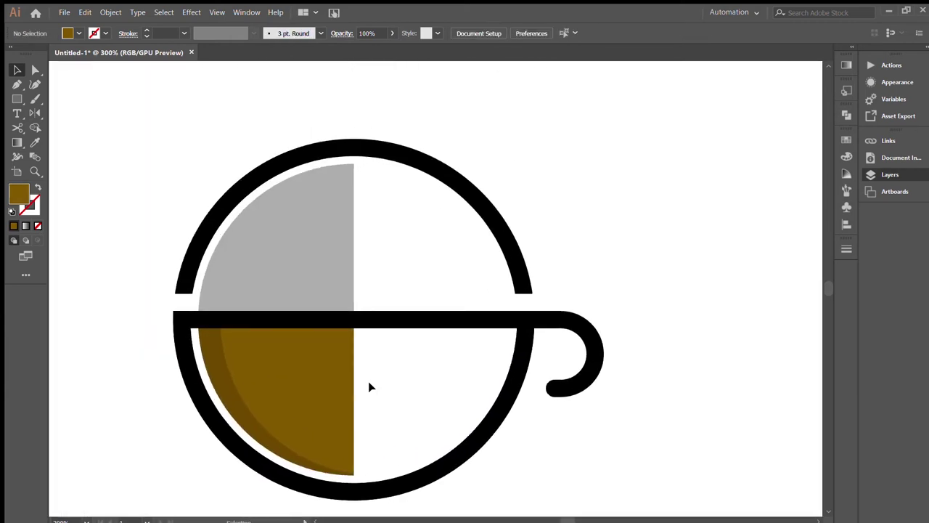
left_click(320, 247)
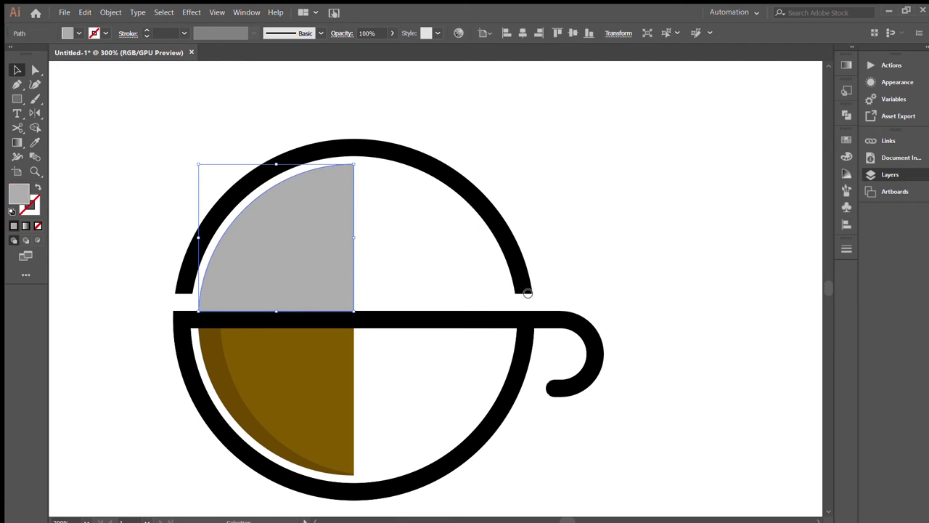
Give the upper quarter a darker grey crescent along its curved edge.
left_click(414, 262)
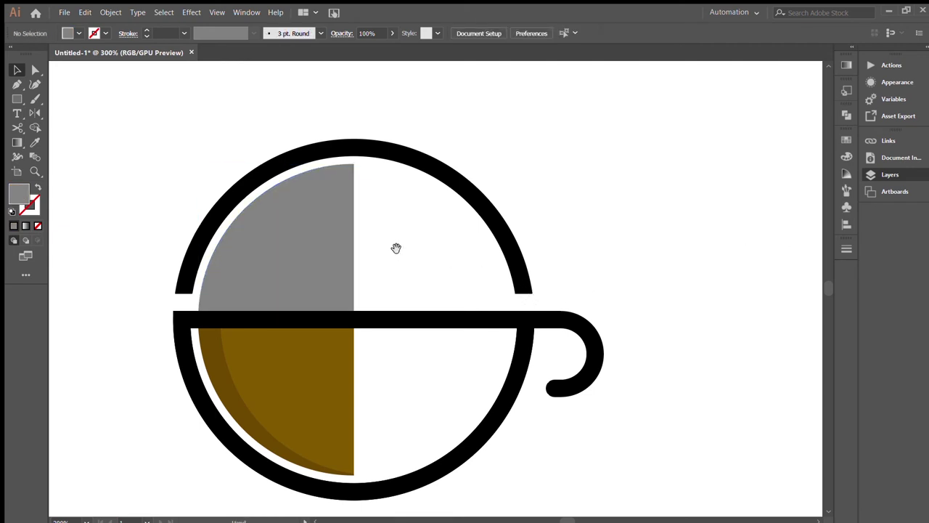
left_click_drag(259, 248, 286, 242)
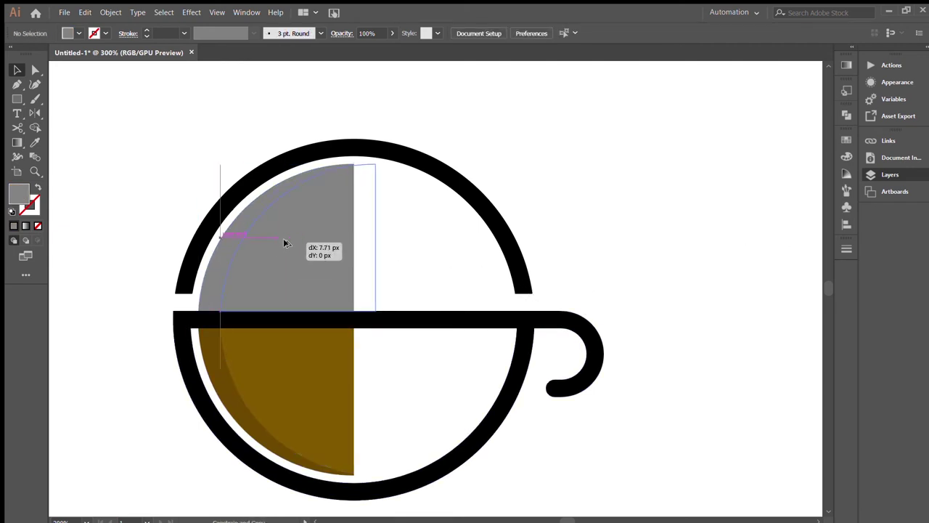
key("ctrl+z")
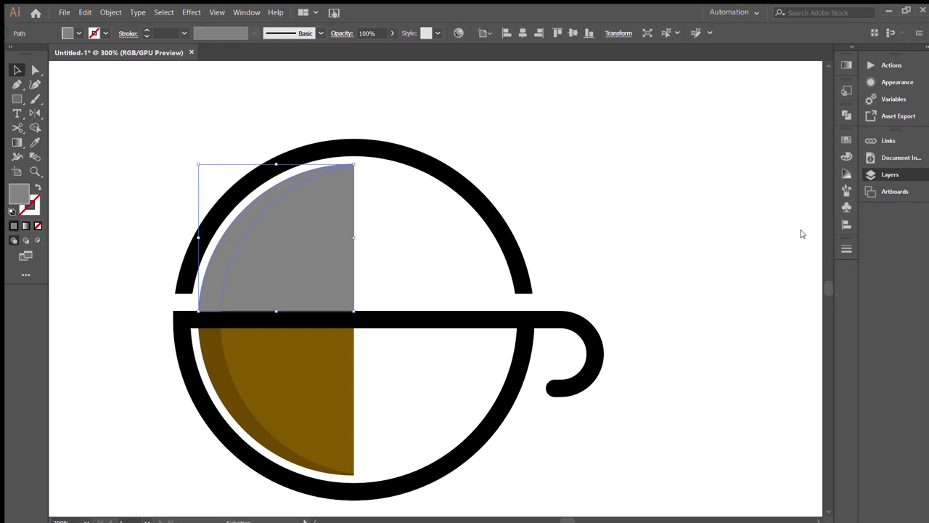
left_click(515, 240)
left_click(460, 262)
left_click_drag(378, 246, 396, 241)
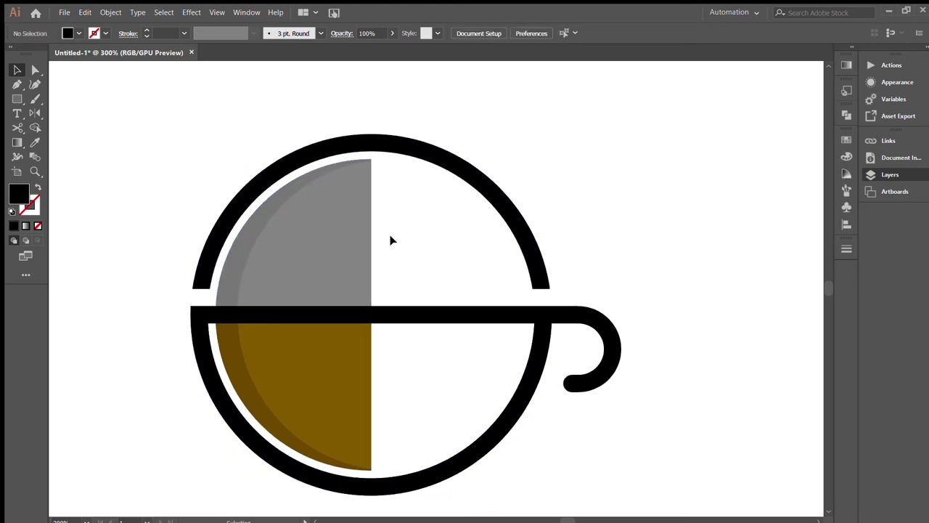
Draw a rectangle along the cup rim, then delete the white rectangle over the grey quarter.
left_click_drag(208, 288, 391, 306)
key("v")
left_click(359, 283, "shift")
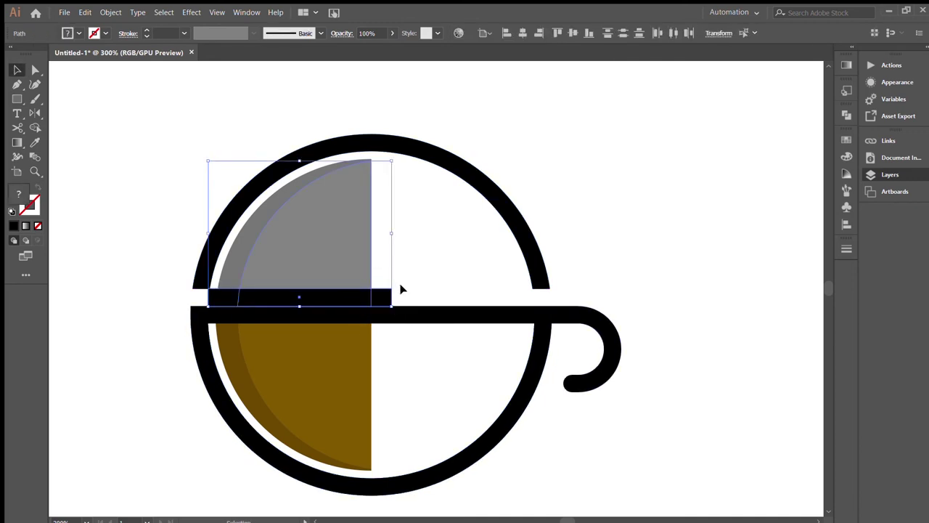
left_click(443, 265)
scroll(454, 254, "up", 2)
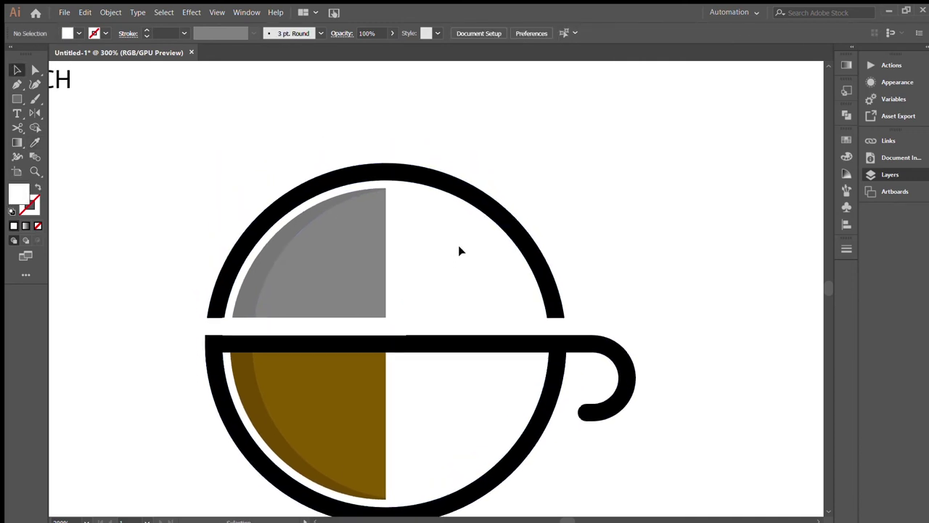
key("Delete")
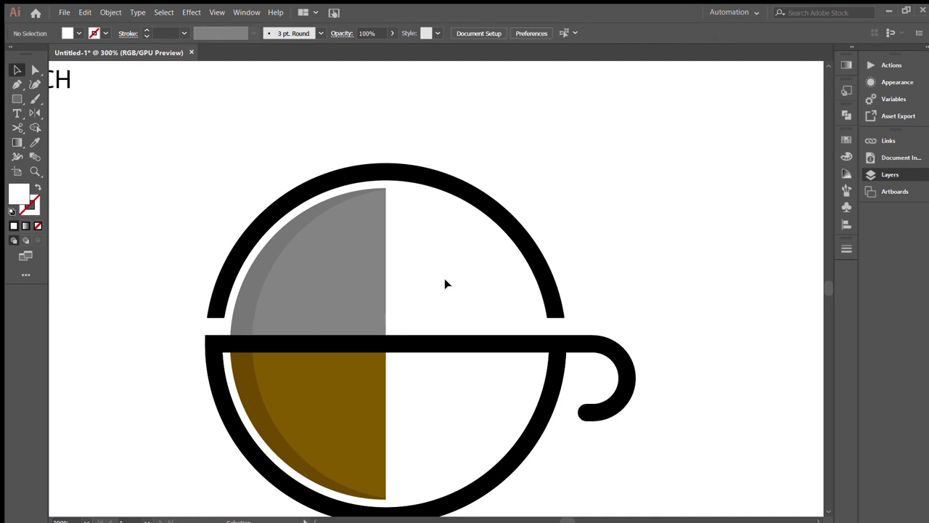
Draw a small rectangle above the ring and give it the ring's black fill.
scroll(502, 222, "up", 2)
scroll(502, 221, "right", 1)
key("m")
left_click_drag(503, 185, 529, 217)
key("v")
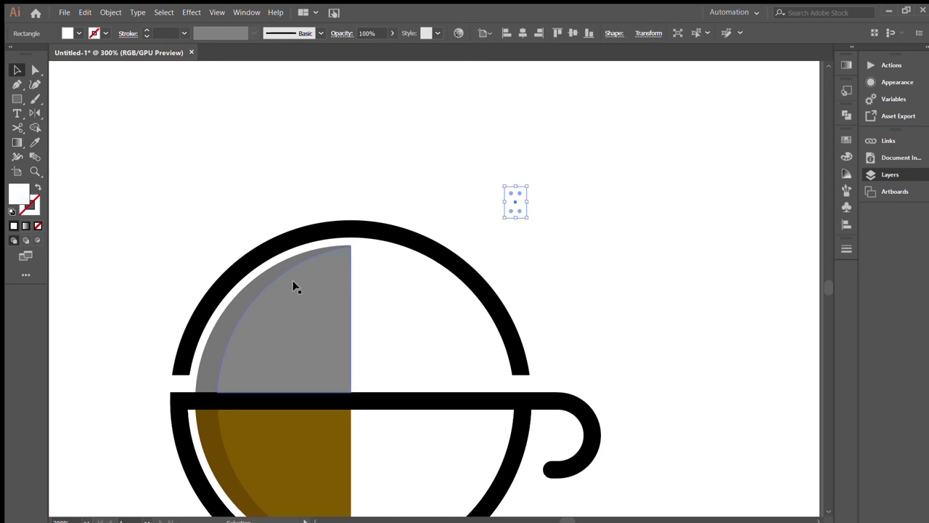
key("i")
left_click(346, 224)
key("v")
mouse_move(515, 195)
left_mouse_down()
mouse_move(516, 163)
mouse_move(516, 179)
mouse_move(541, 180)
left_mouse_up()
Group the two small shapes into a crown, centred and widened on top of the ring.
left_click(512, 199, "shift")
key("ctrl+g")
left_click_drag(354, 210, 353, 212)
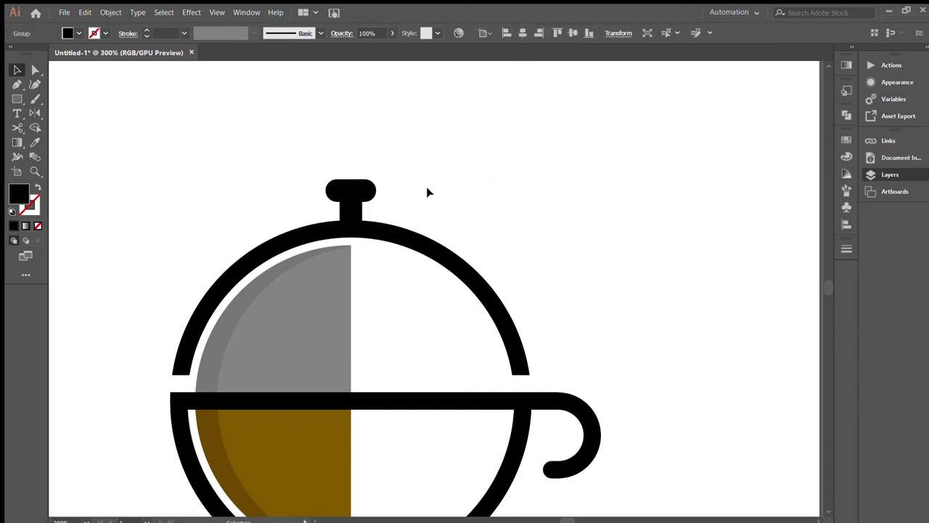
left_click_drag(428, 190, 476, 185)
left_click(418, 187)
left_click_drag(425, 198, 430, 198)
left_click(474, 194)
Draw a black square, round its top corners, and place it on the ring's upper right.
left_click_drag(549, 238, 443, 197)
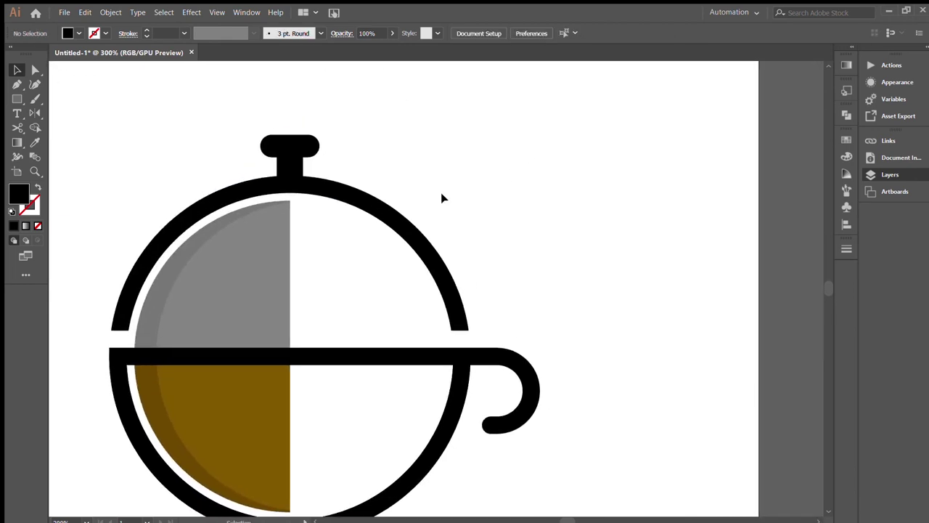
key("m")
left_click_drag(420, 125, 446, 150)
key("v")
key("a")
mouse_move(414, 118)
left_mouse_down()
mouse_move(452, 131)
mouse_move(432, 146)
mouse_move(459, 138)
mouse_move(427, 224)
left_mouse_up()
left_click(451, 144)
left_click(421, 214)
left_click(494, 164)
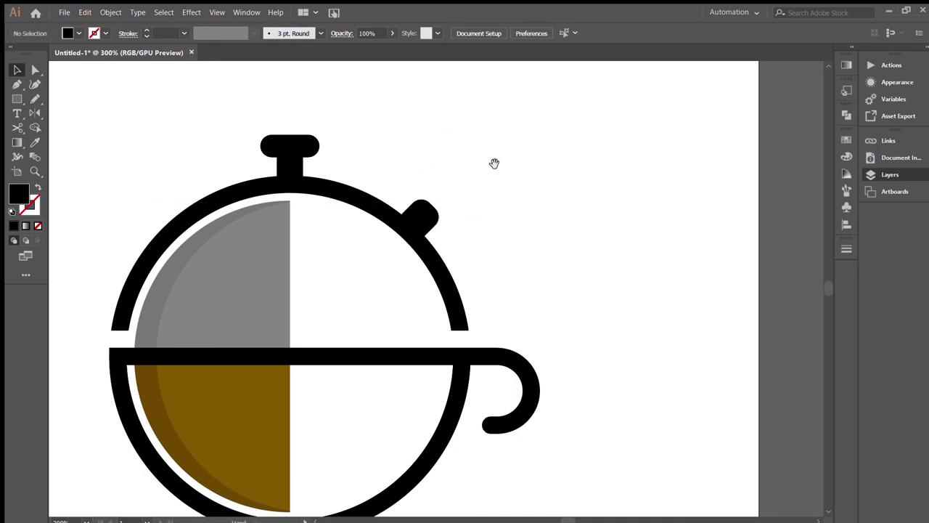
Reflect a copy of the side button across the ring's centre onto the upper left.
left_click_drag(494, 163, 537, 175)
left_click(469, 228)
key("o")
left_click(333, 210)
mouse_move(333, 210)
left_mouse_down()
mouse_move(224, 229)
mouse_move(252, 228)
mouse_move(210, 211)
left_mouse_up()
key("v")
left_click(225, 191)
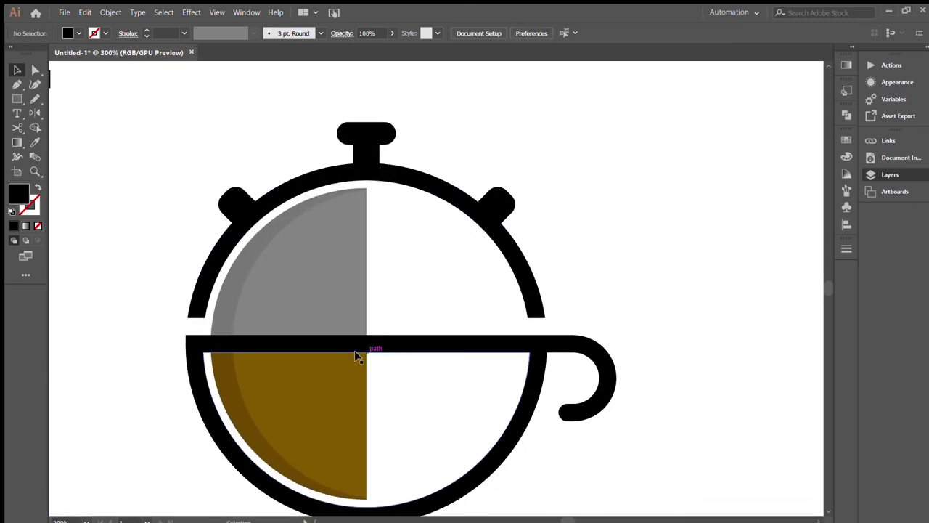
key("ctrl+plus")
key("ctrl+plus")
key("ctrl+plus")
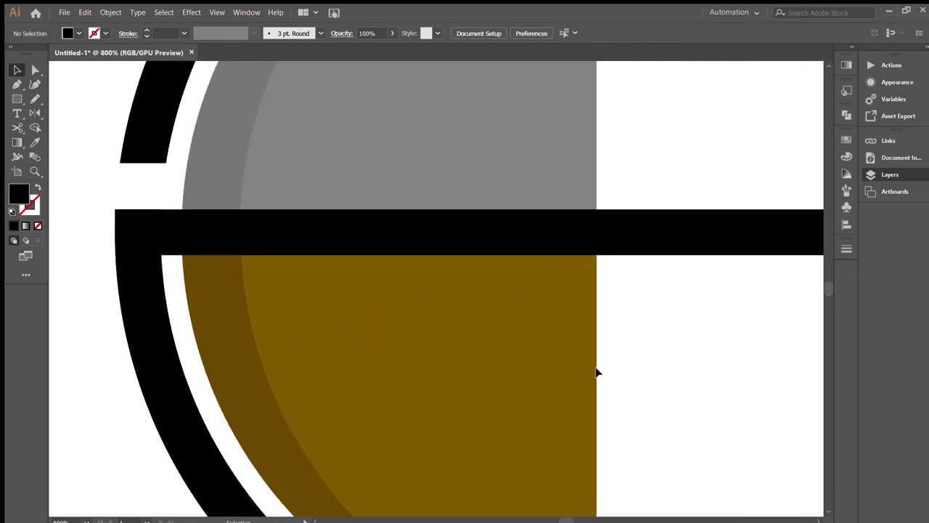
Draw a tiny light-brown bubble in the dark edge and copy it further down.
left_click(594, 373)
key("l")
key("ctrl+shift+a")
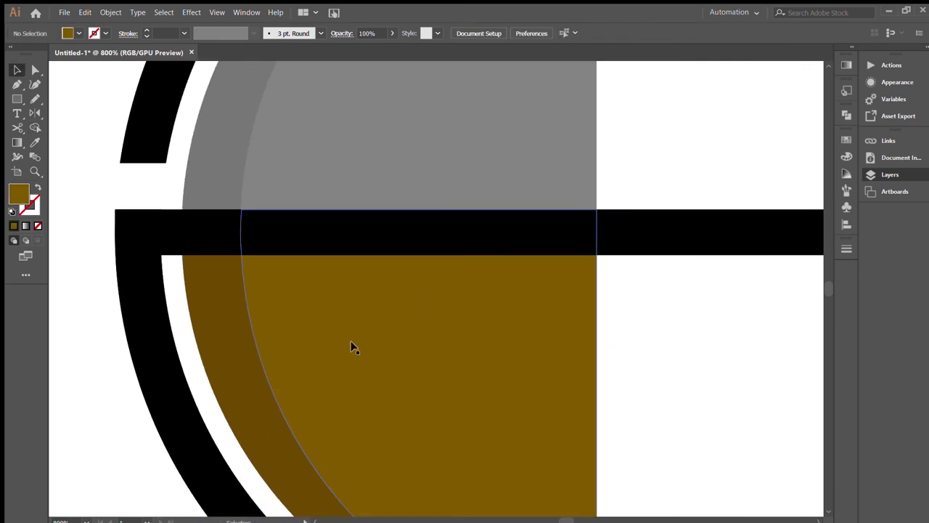
key("v")
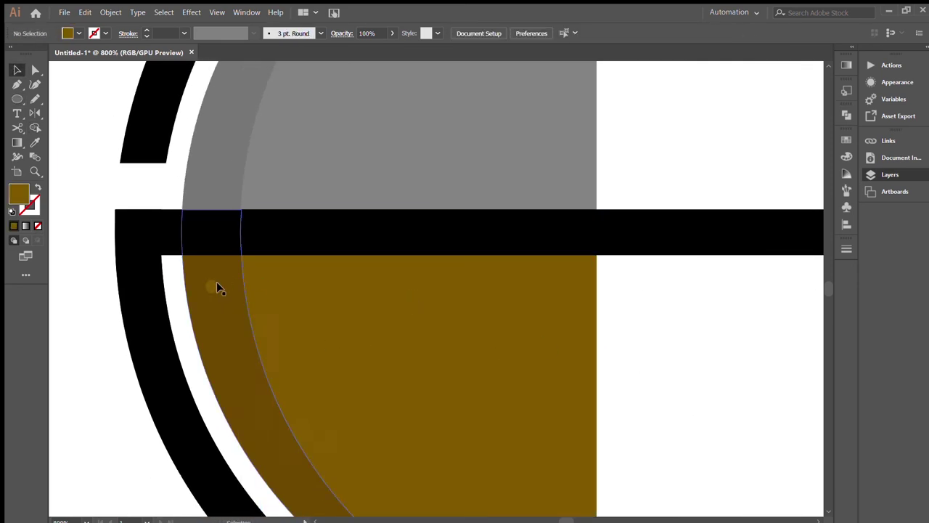
mouse_move(211, 286)
left_mouse_down()
mouse_move(210, 314)
mouse_move(233, 337)
left_mouse_up()
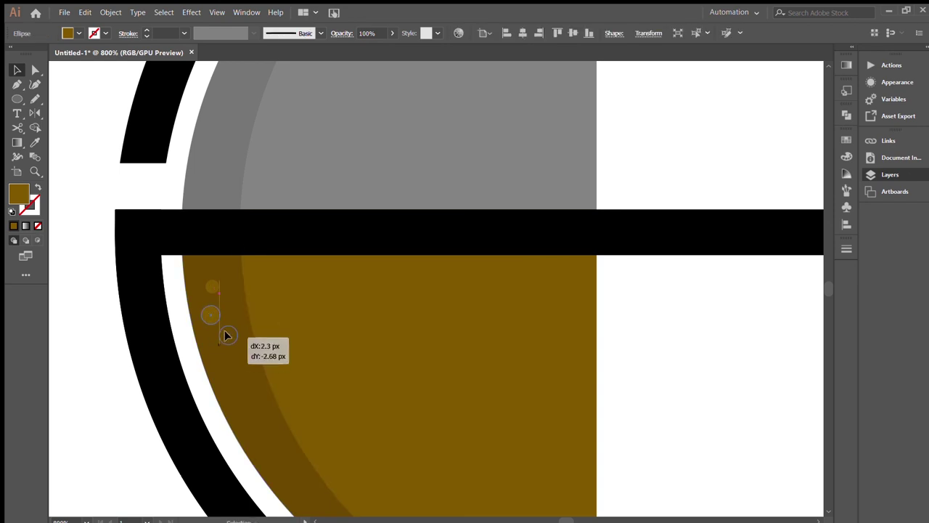
left_click_drag(207, 290, 225, 351)
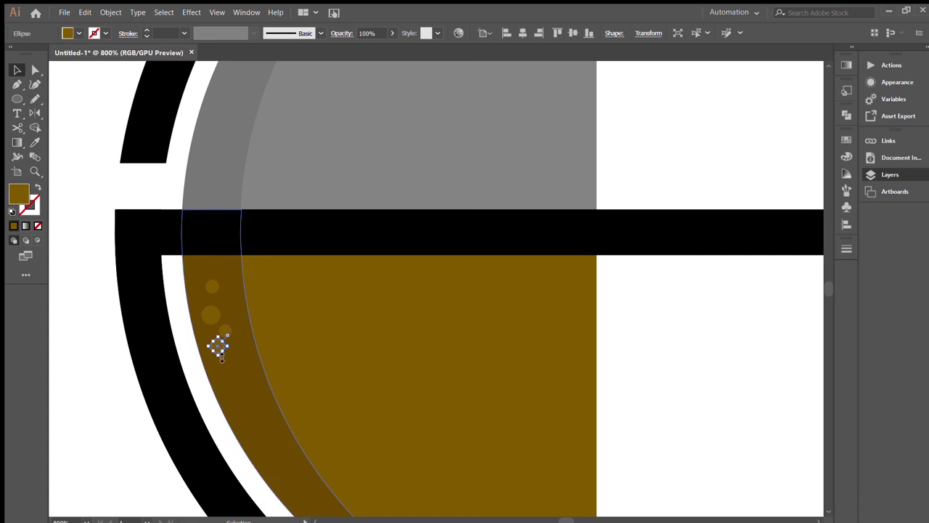
left_click_drag(218, 346, 216, 340)
left_click(116, 383)
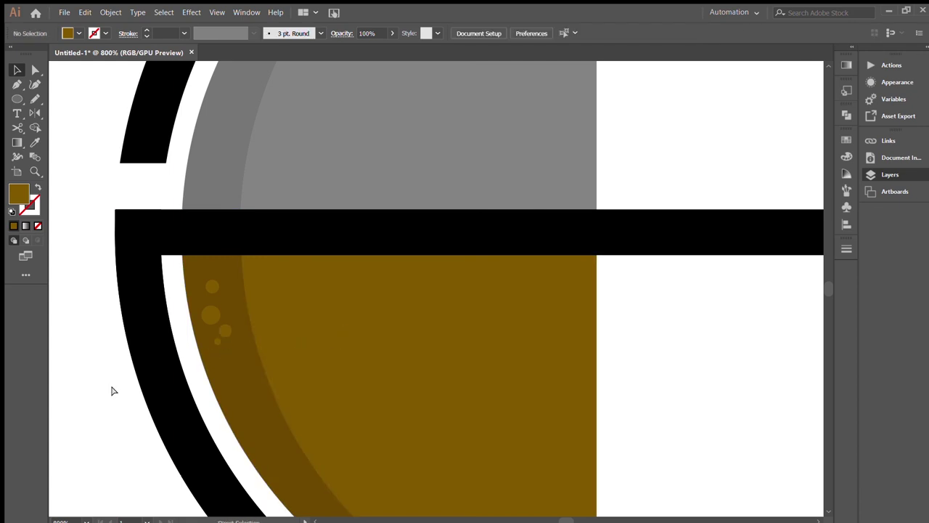
Add more bubble copies of varied sizes along the edge, then zoom out.
key("ctrl+plus")
key("ctrl+plus")
key("ctrl+plus")
mouse_move(317, 291)
left_mouse_down()
mouse_move(301, 312)
mouse_move(326, 344)
left_mouse_up()
left_click_drag(295, 255, 334, 269)
left_click_drag(314, 228, 359, 338)
mouse_move(281, 102)
left_mouse_down()
mouse_move(348, 398)
mouse_move(340, 378)
left_mouse_up()
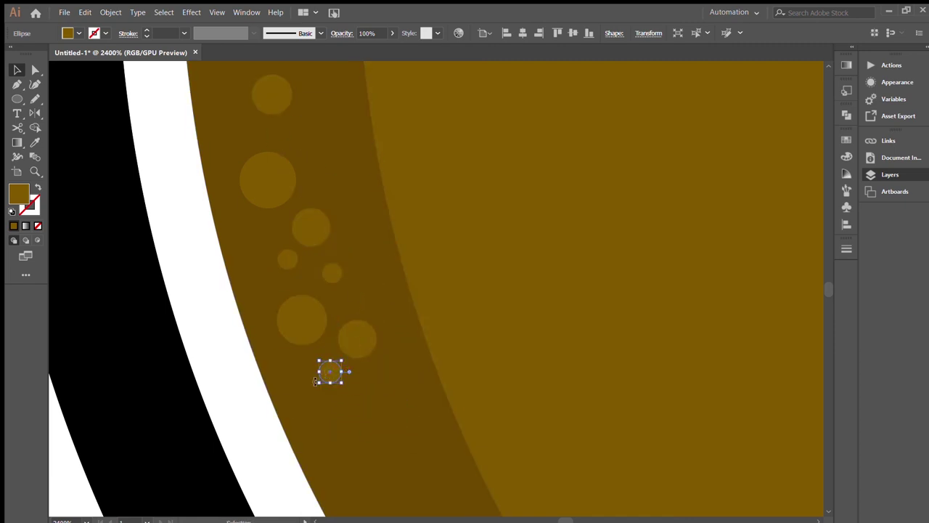
key("ctrl+shift+a")
left_click_drag(360, 374, 369, 383)
key("ctrl+shift+a")
scroll(267, 423, "down", 6)
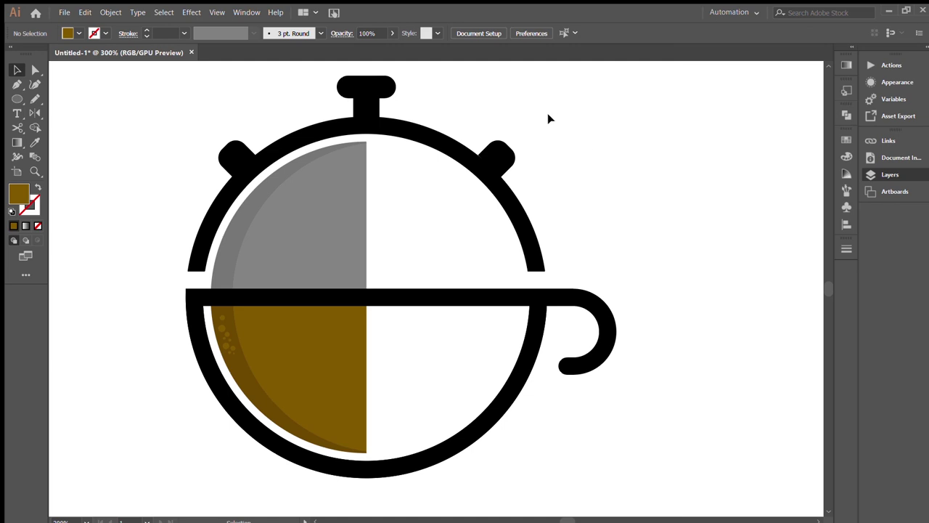
Select the ring, bar and crown and test merging them, checking the lower ring separately.
left_click_drag(548, 118, 400, 88)
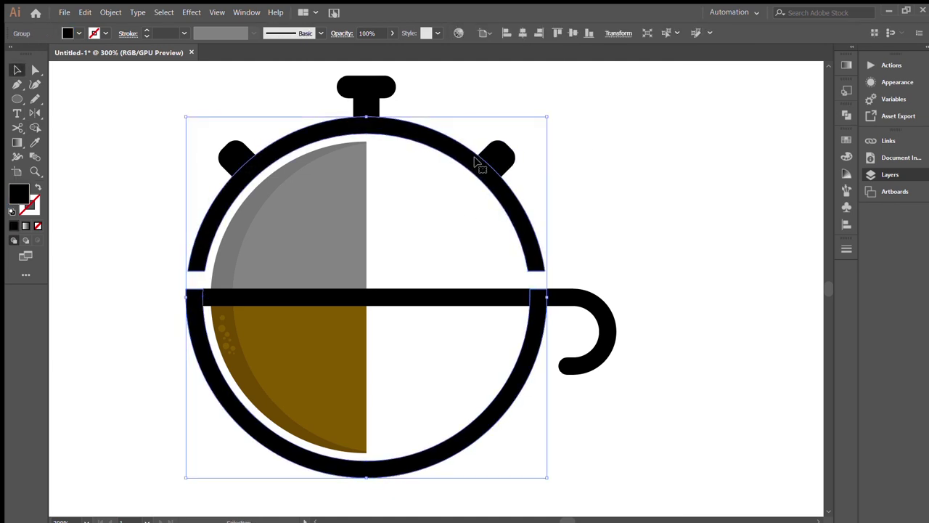
left_click_drag(508, 82, 345, 131)
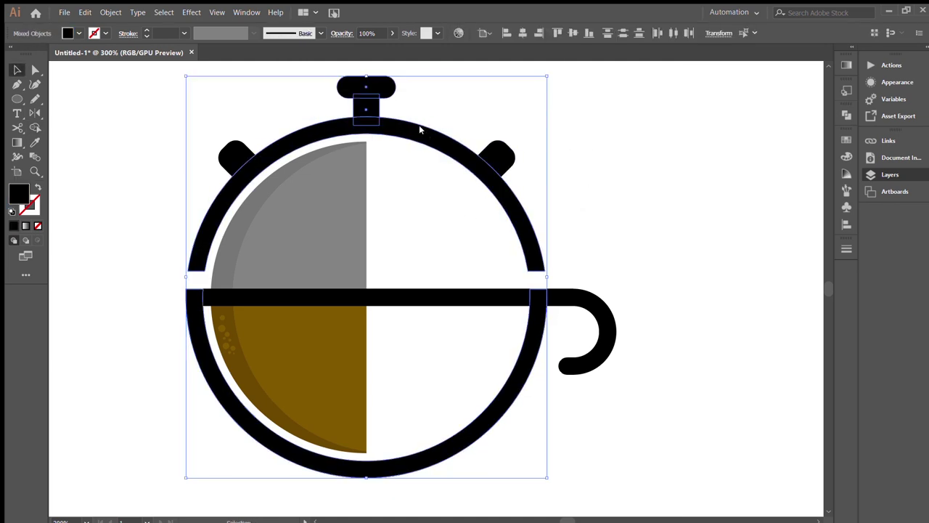
key("ctrl+8")
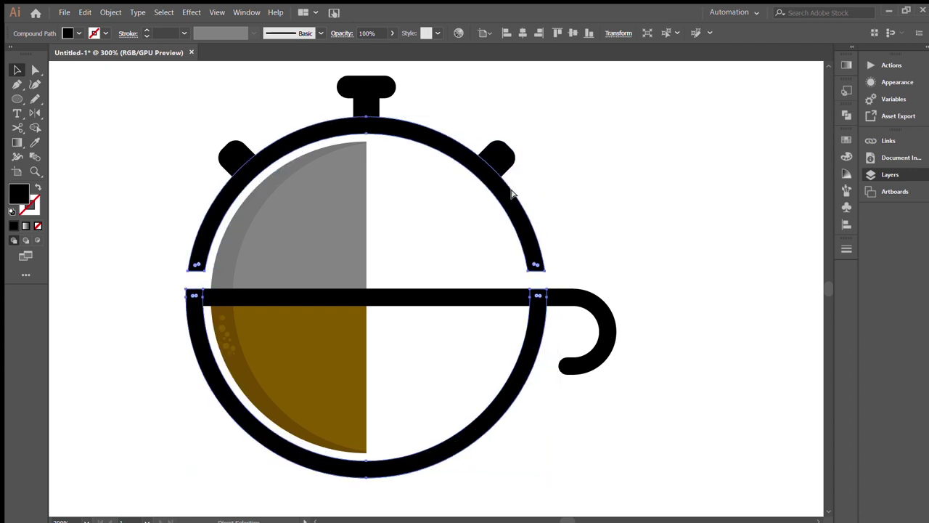
left_click(581, 208)
left_click(535, 353)
left_click(545, 234)
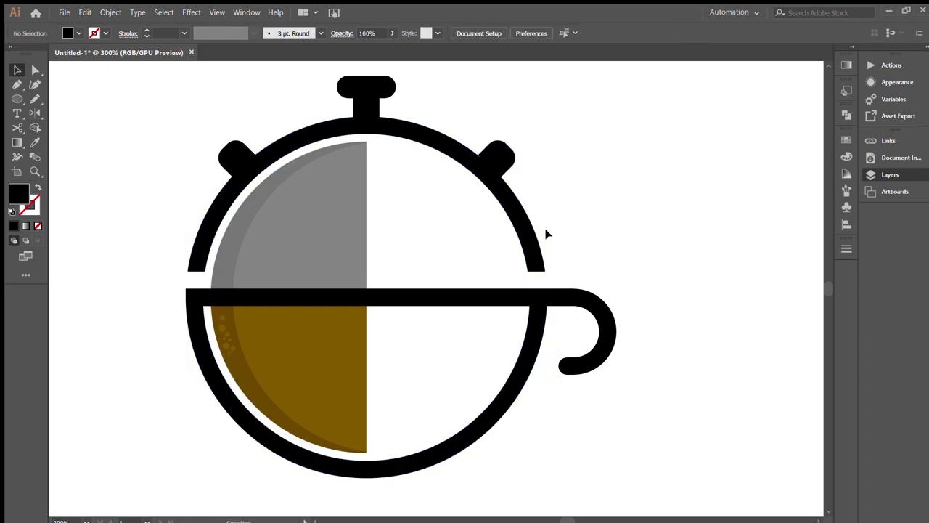
Group the crown, side buttons and upper ring arc and unite them into one shape.
scroll(493, 232, "up", 2)
left_click(493, 232)
left_click_drag(416, 150, 256, 201)
left_click(301, 236, "shift")
key("ctrl+g")
key("ctrl+8")
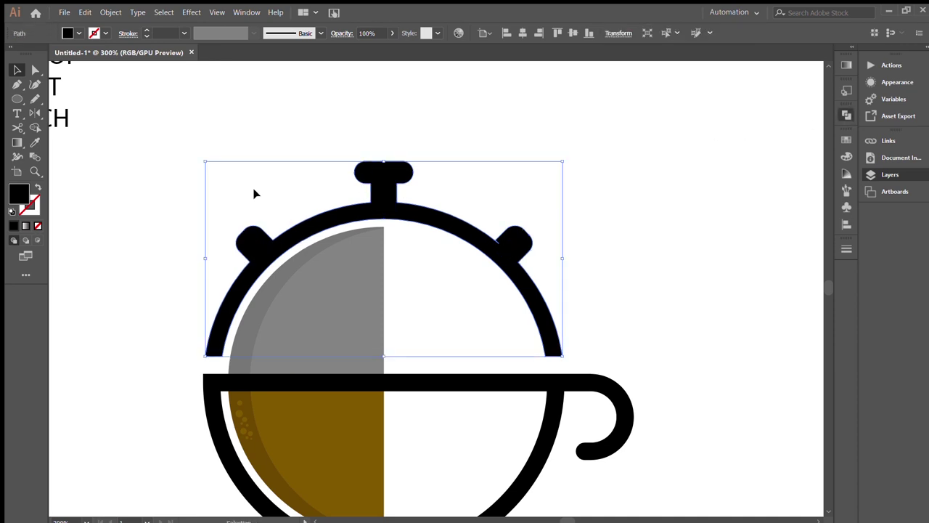
Try dark grey, brown and light grey fills on the stopwatch shape, then revert to black.
key("i")
left_click(531, 347)
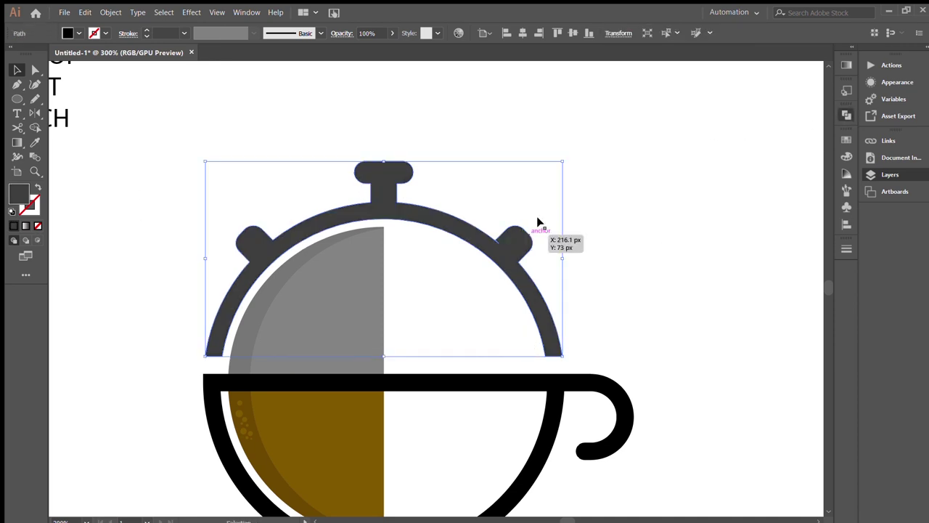
scroll(581, 307, "down", 1)
left_click(349, 354)
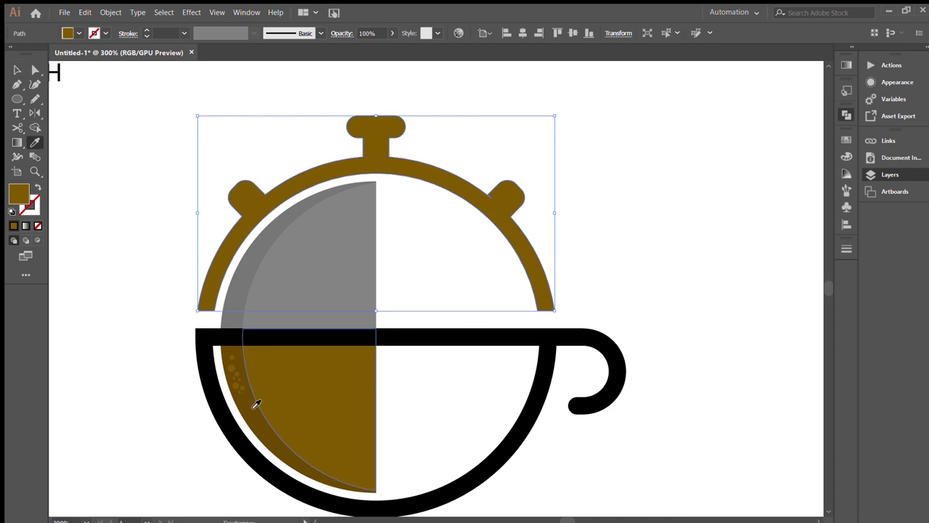
left_click(251, 286)
key("v")
left_click(439, 238)
key("ctrl+z")
key("ctrl+z")
key("ctrl+z")
left_click(643, 257)
key("ctrl+minus")
key("ctrl+minus")
key("ctrl+plus")
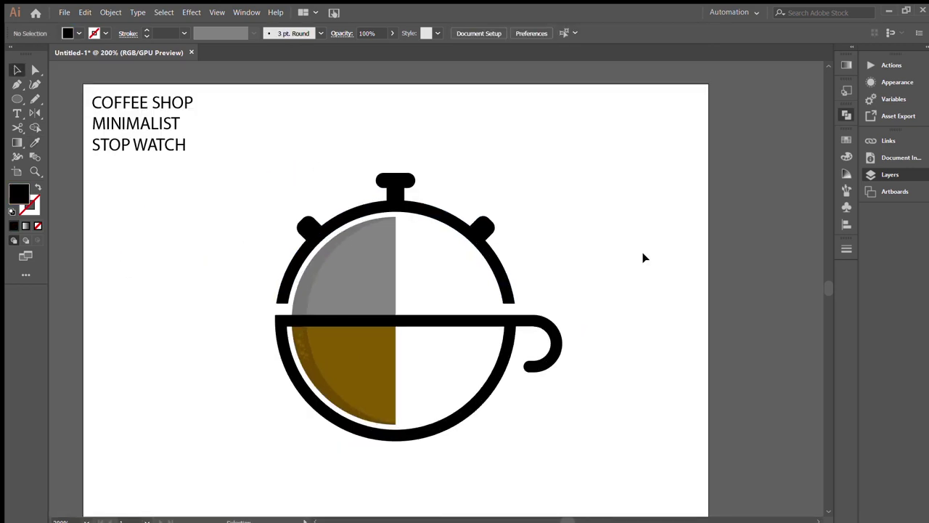